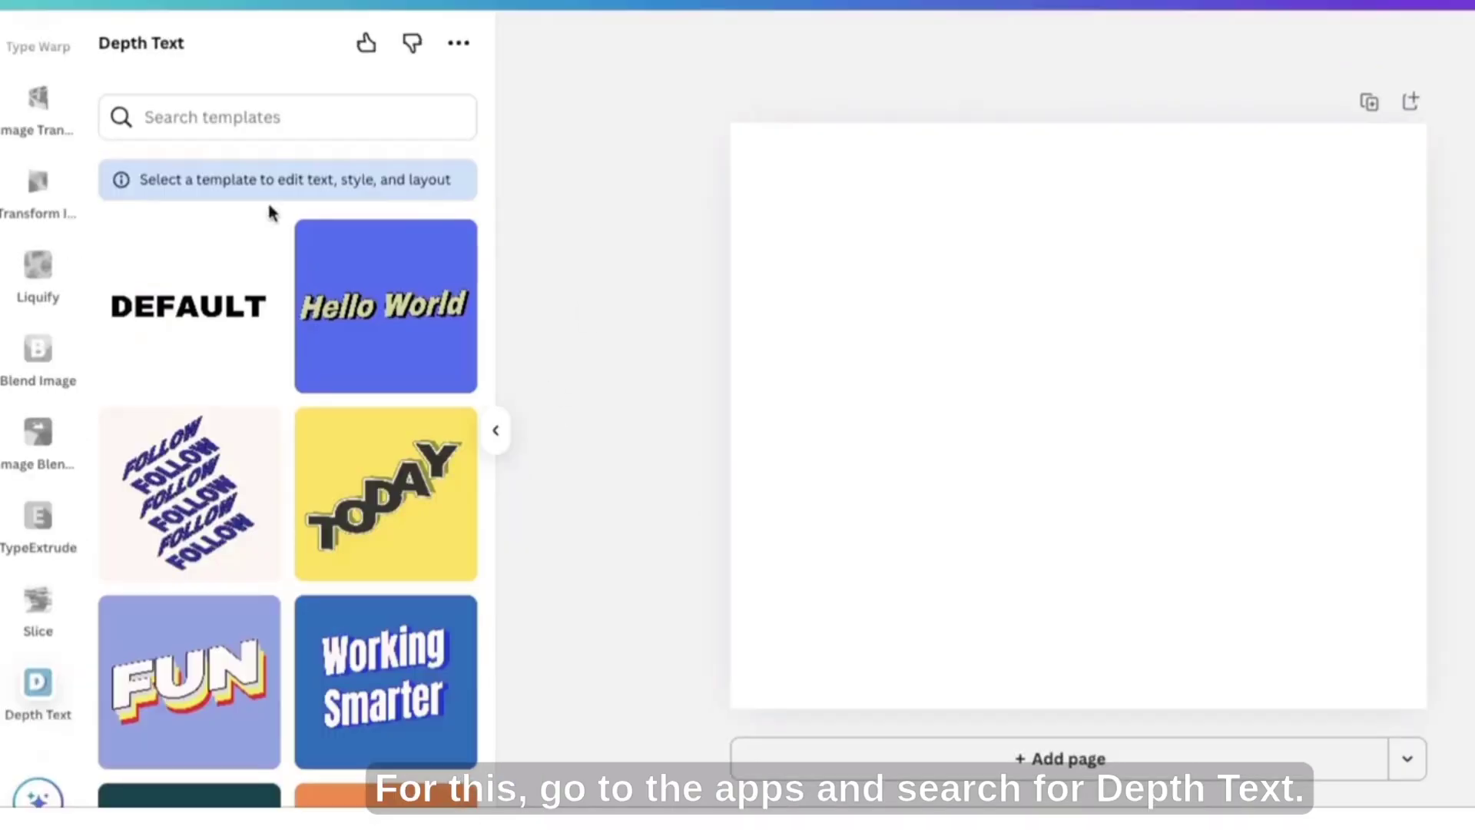
# - Open the Working Smarter depth-text template and browse fonts, leaving Anton selected
pyautogui.scroll(-10, 240, 626)
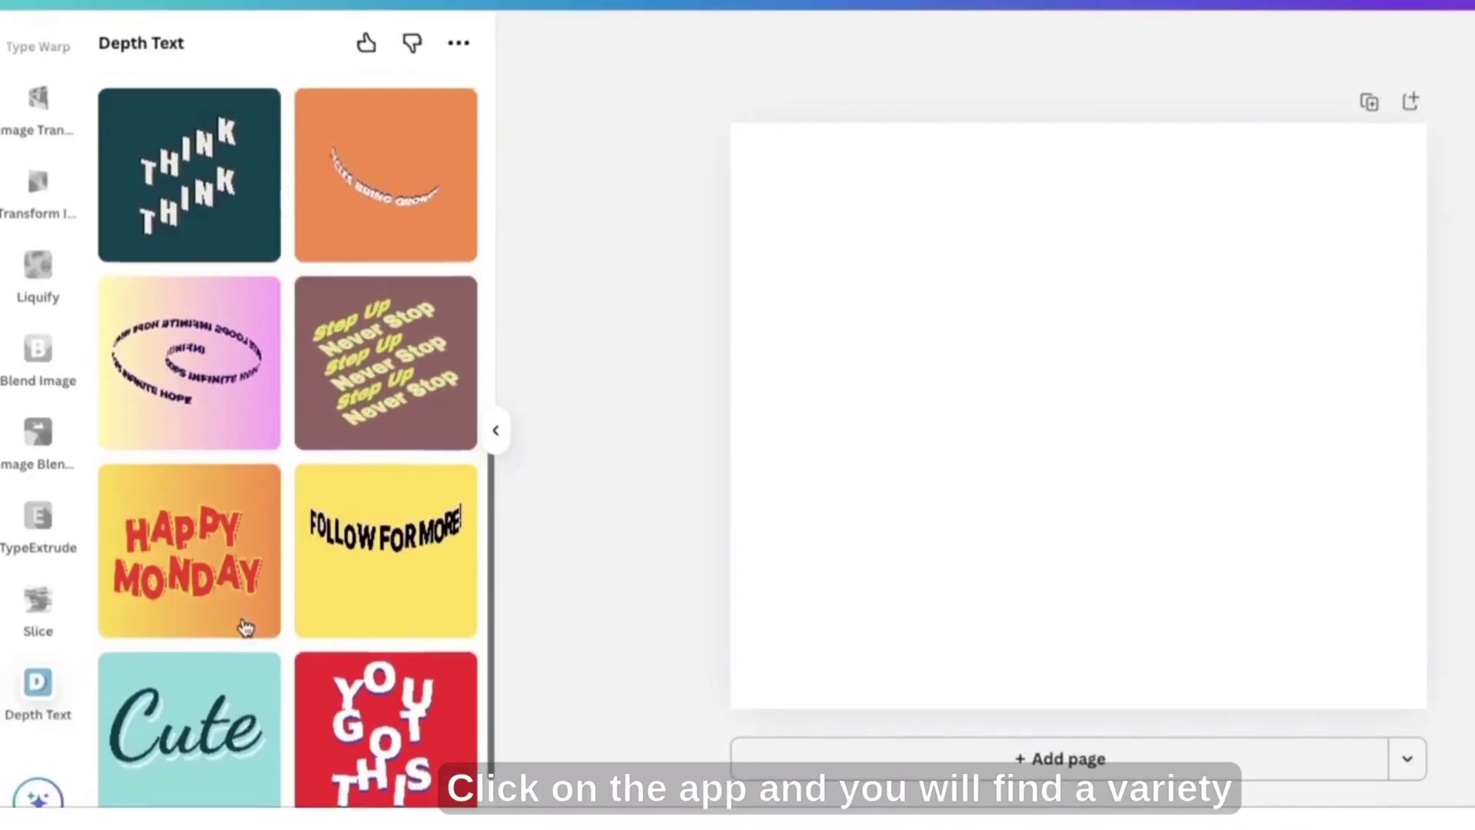
pyautogui.scroll(5, 244, 626)
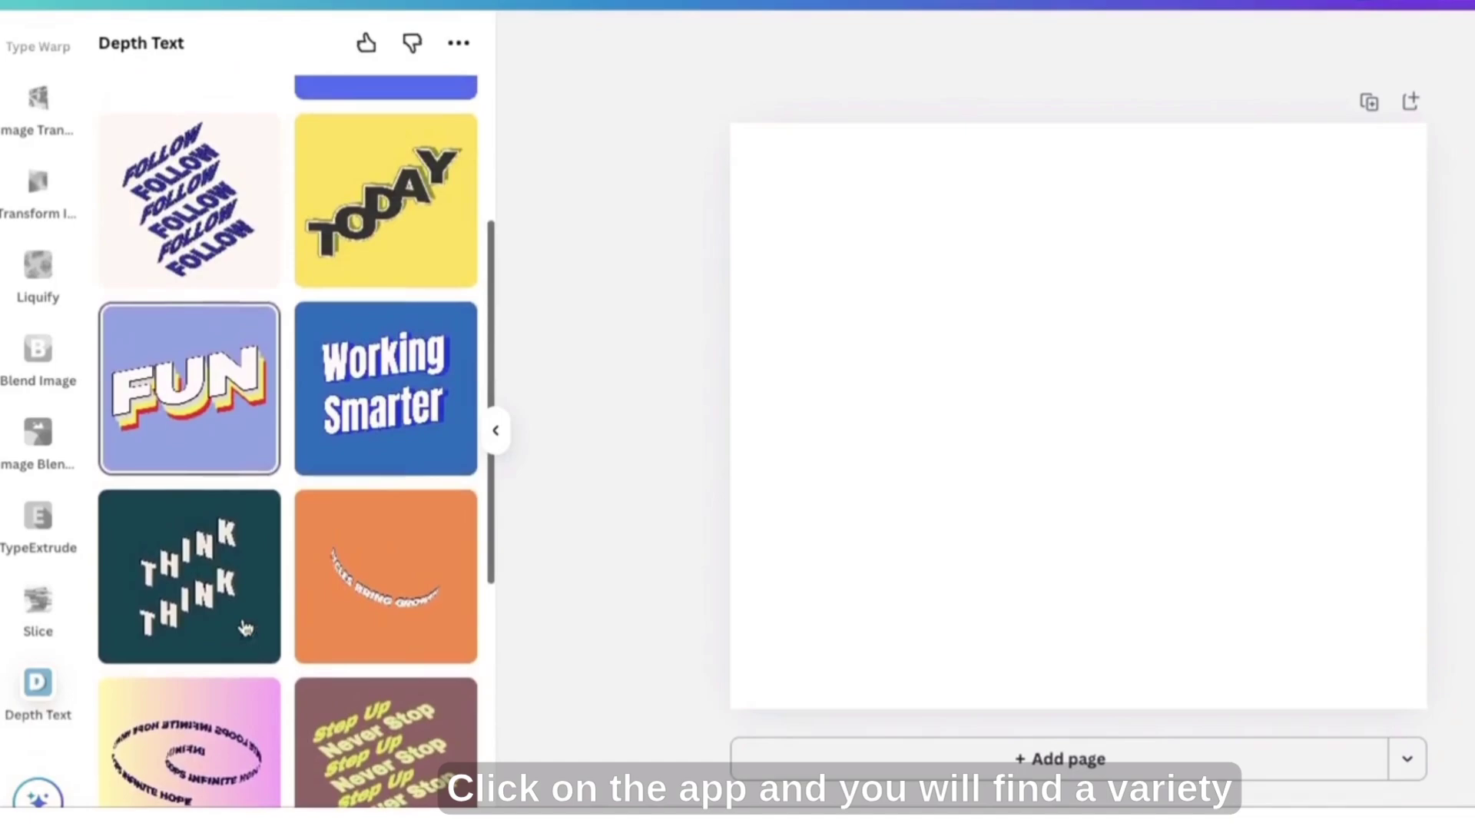
pyautogui.click(400, 385)
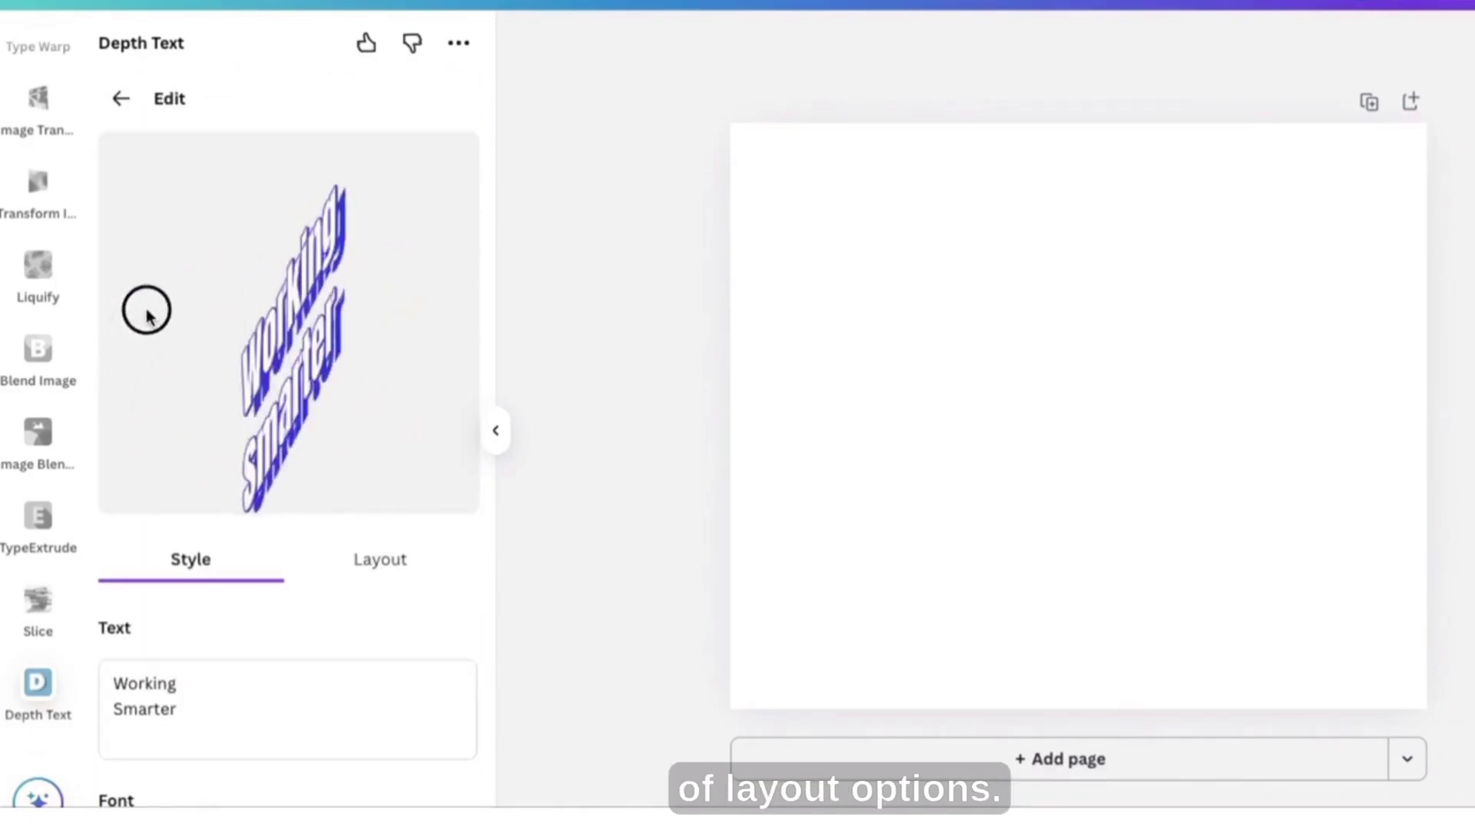
pyautogui.scroll(-5, 229, 711)
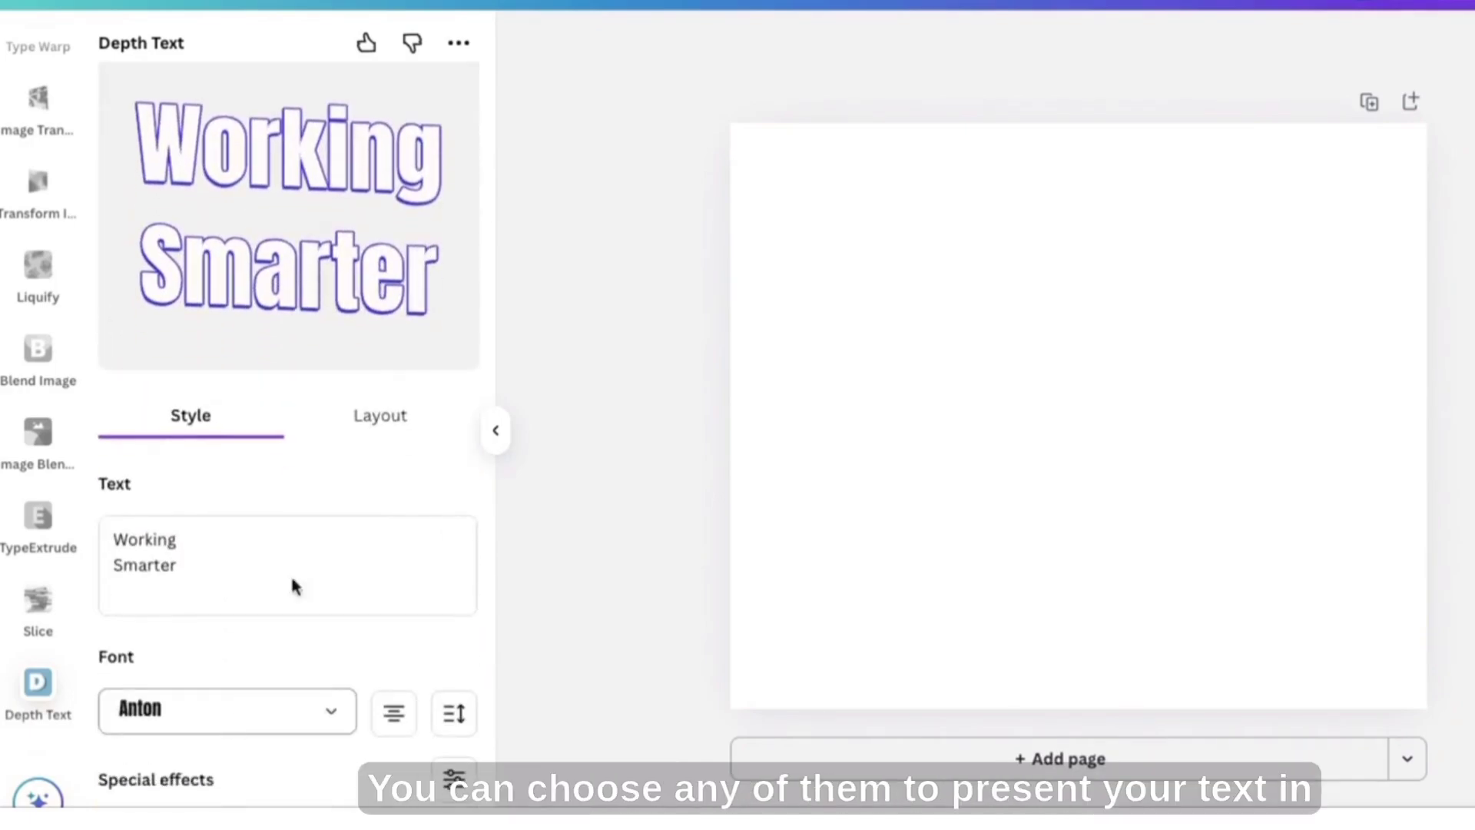
pyautogui.click(332, 531)
pyautogui.click(331, 531)
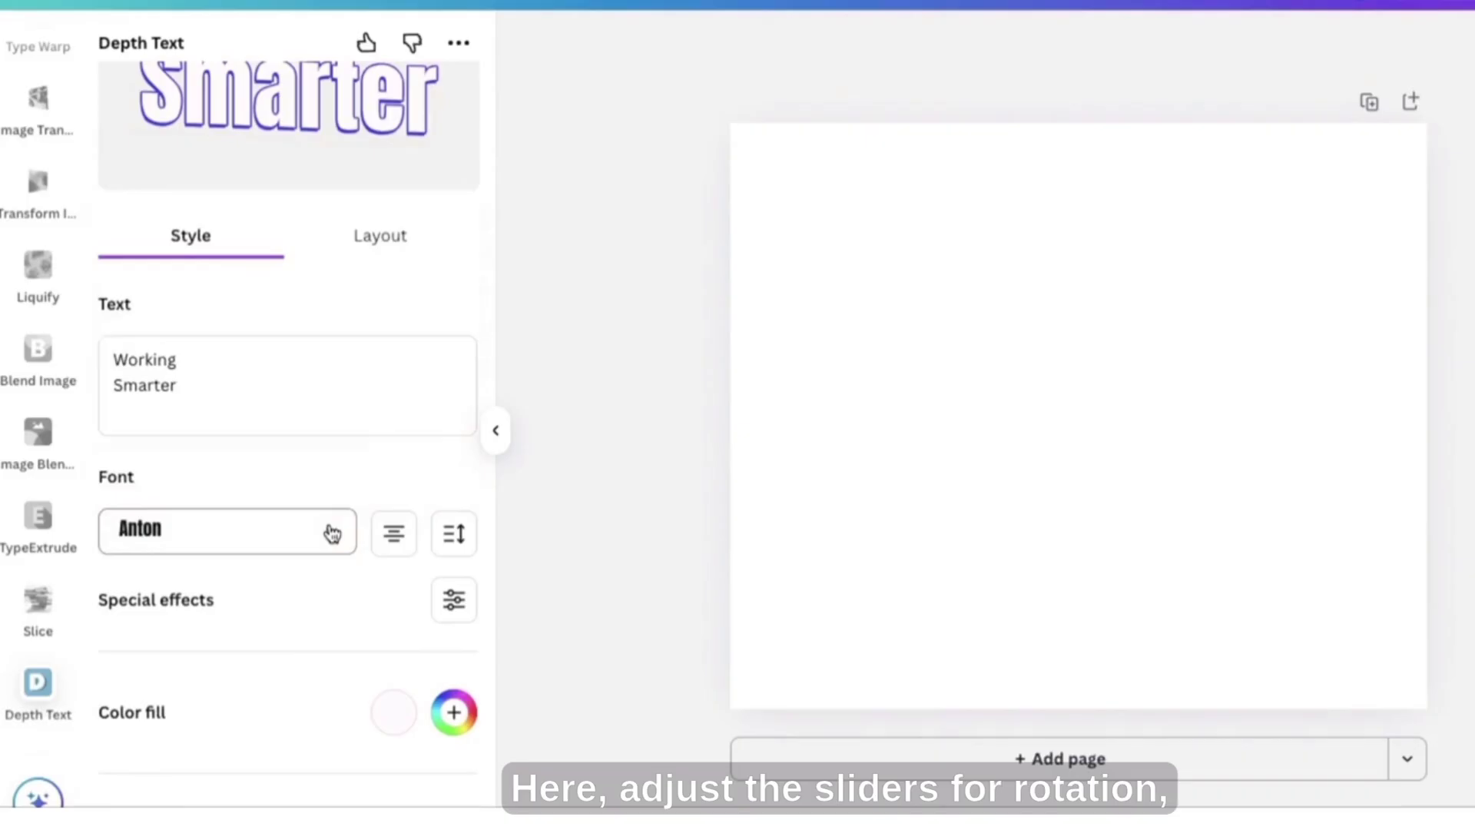
pyautogui.click(332, 531)
pyautogui.scroll(-5, 333, 336)
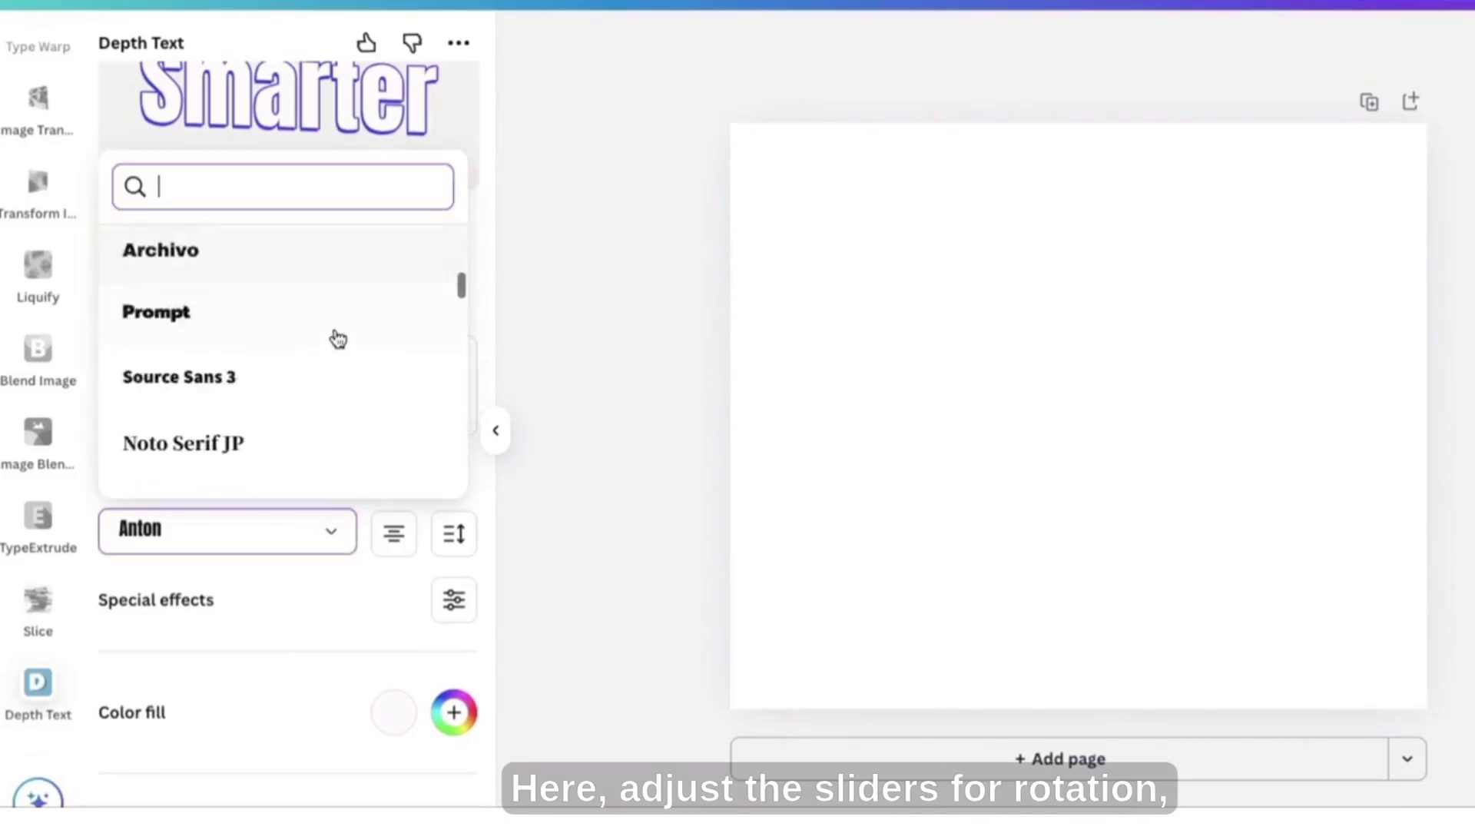
pyautogui.click(322, 544)
pyautogui.scroll(-5, 336, 589)
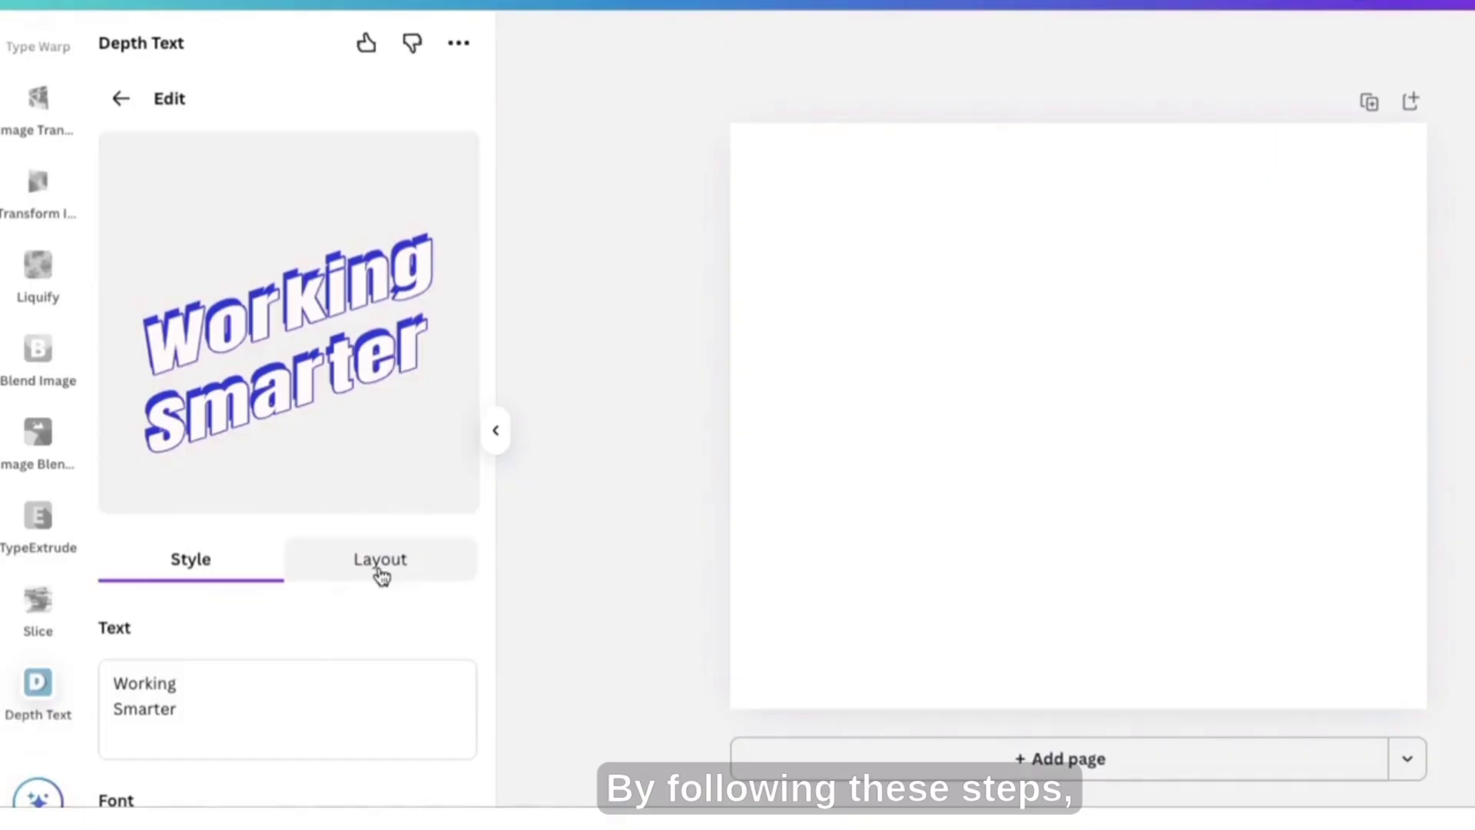
# - Try staggered, diagonal and curved arc layouts on Working Smarter, rotating the text to face forward
pyautogui.click(378, 565)
pyautogui.click(307, 698)
pyautogui.click(411, 676)
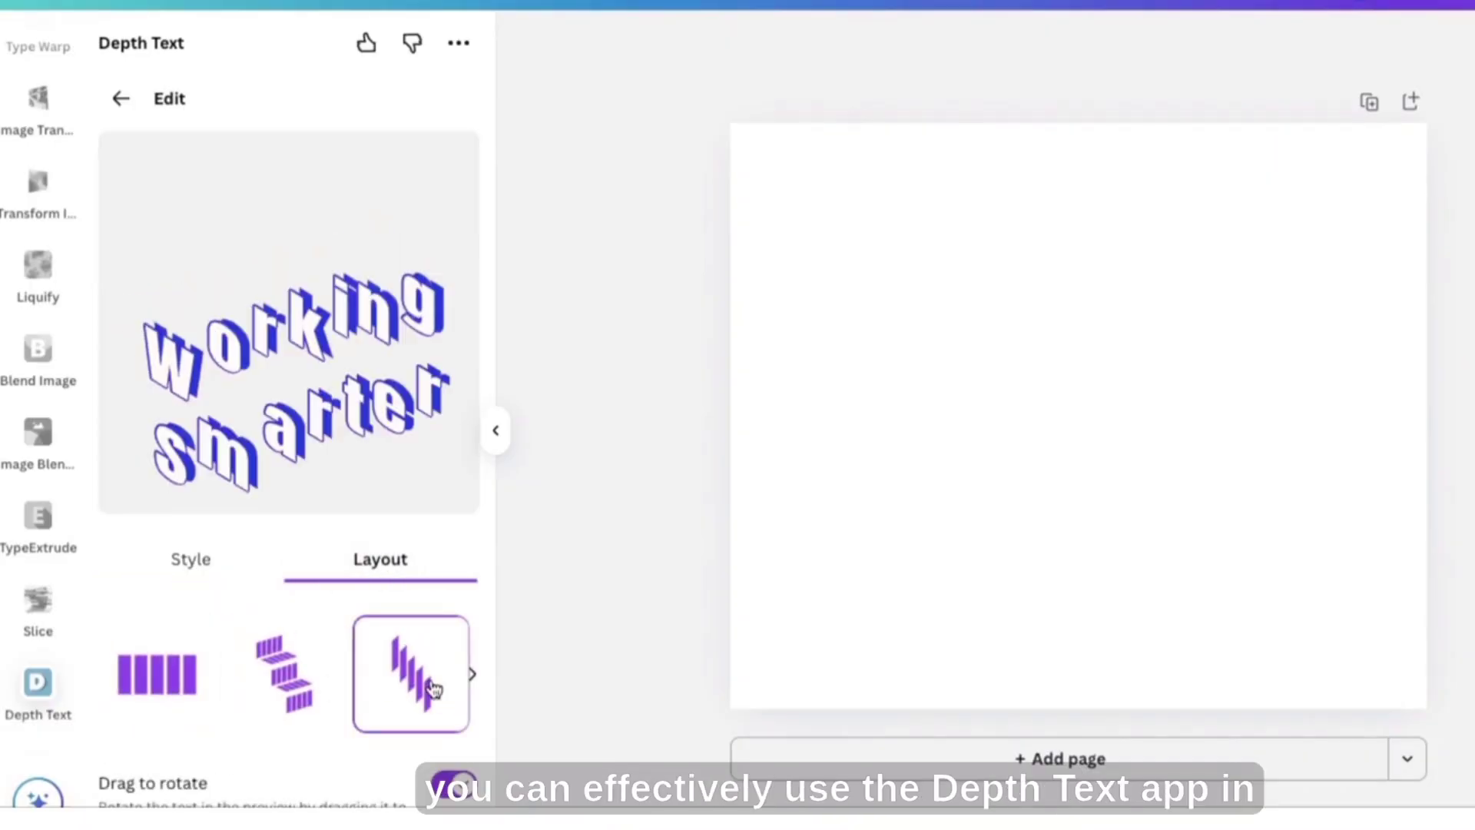
pyautogui.moveTo(345, 411); pyautogui.dragTo(389, 377)
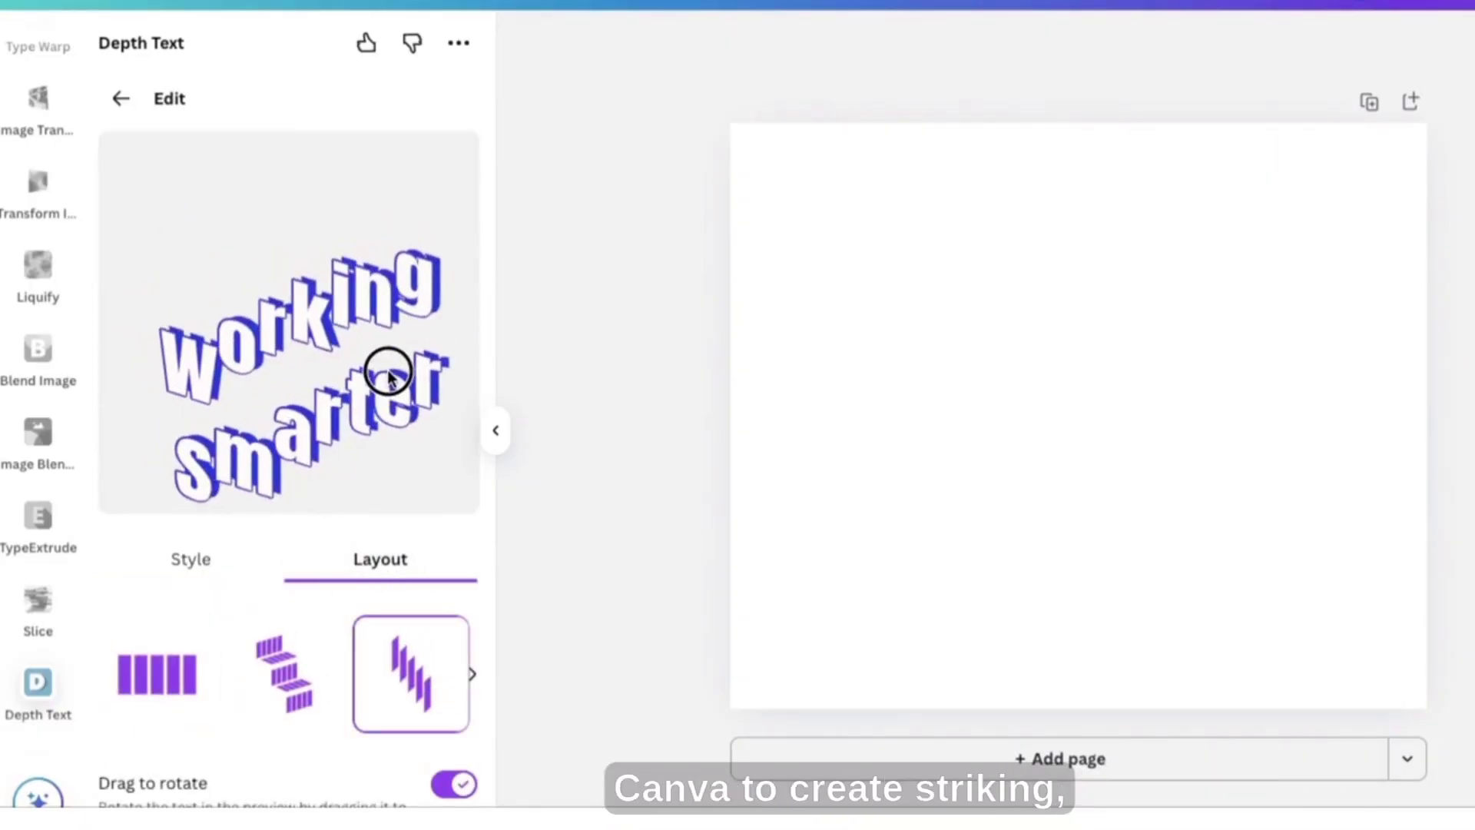
pyautogui.click(473, 677)
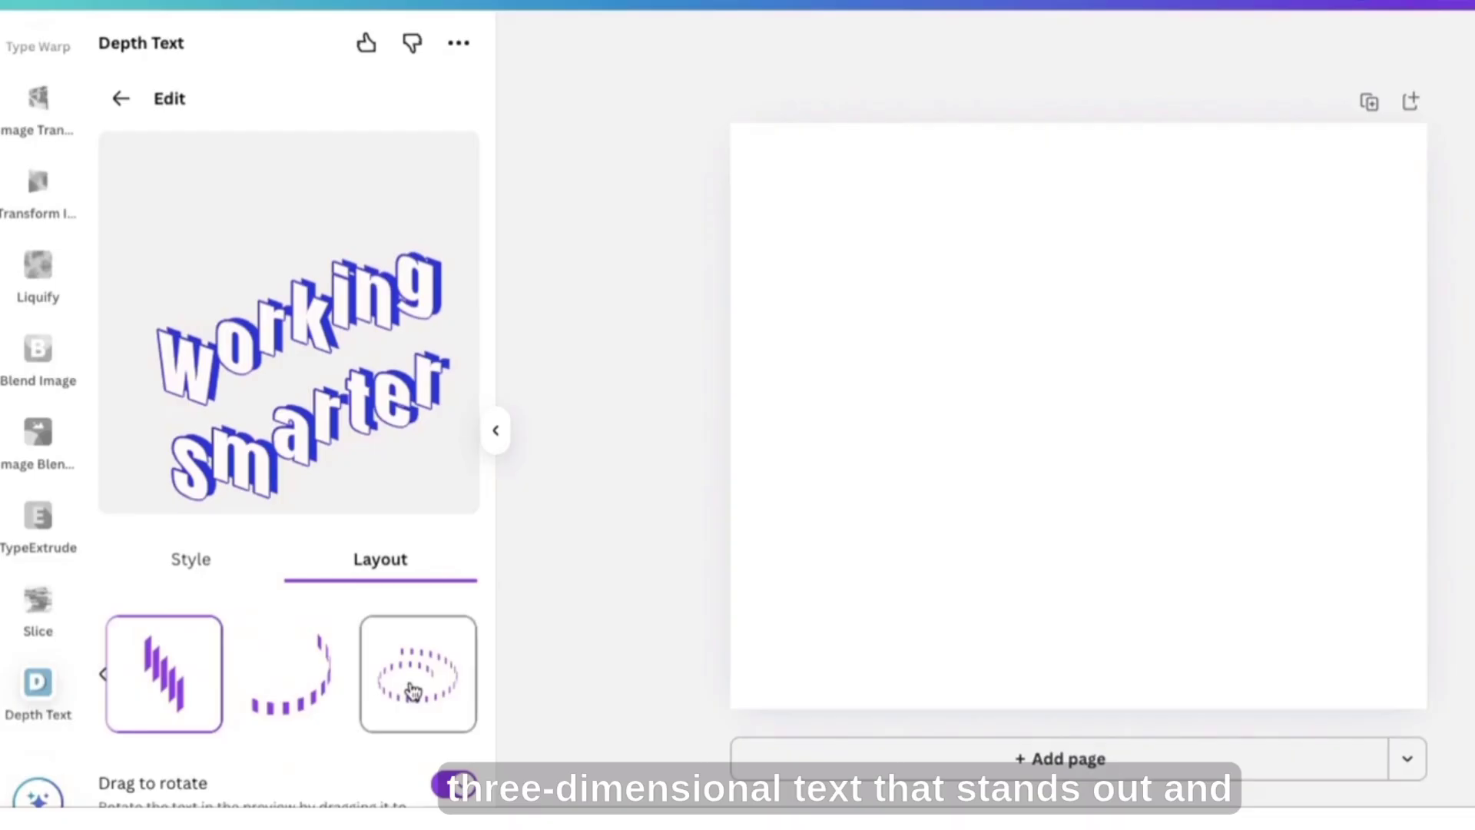
pyautogui.click(311, 680)
pyautogui.moveTo(307, 484); pyautogui.dragTo(329, 332)
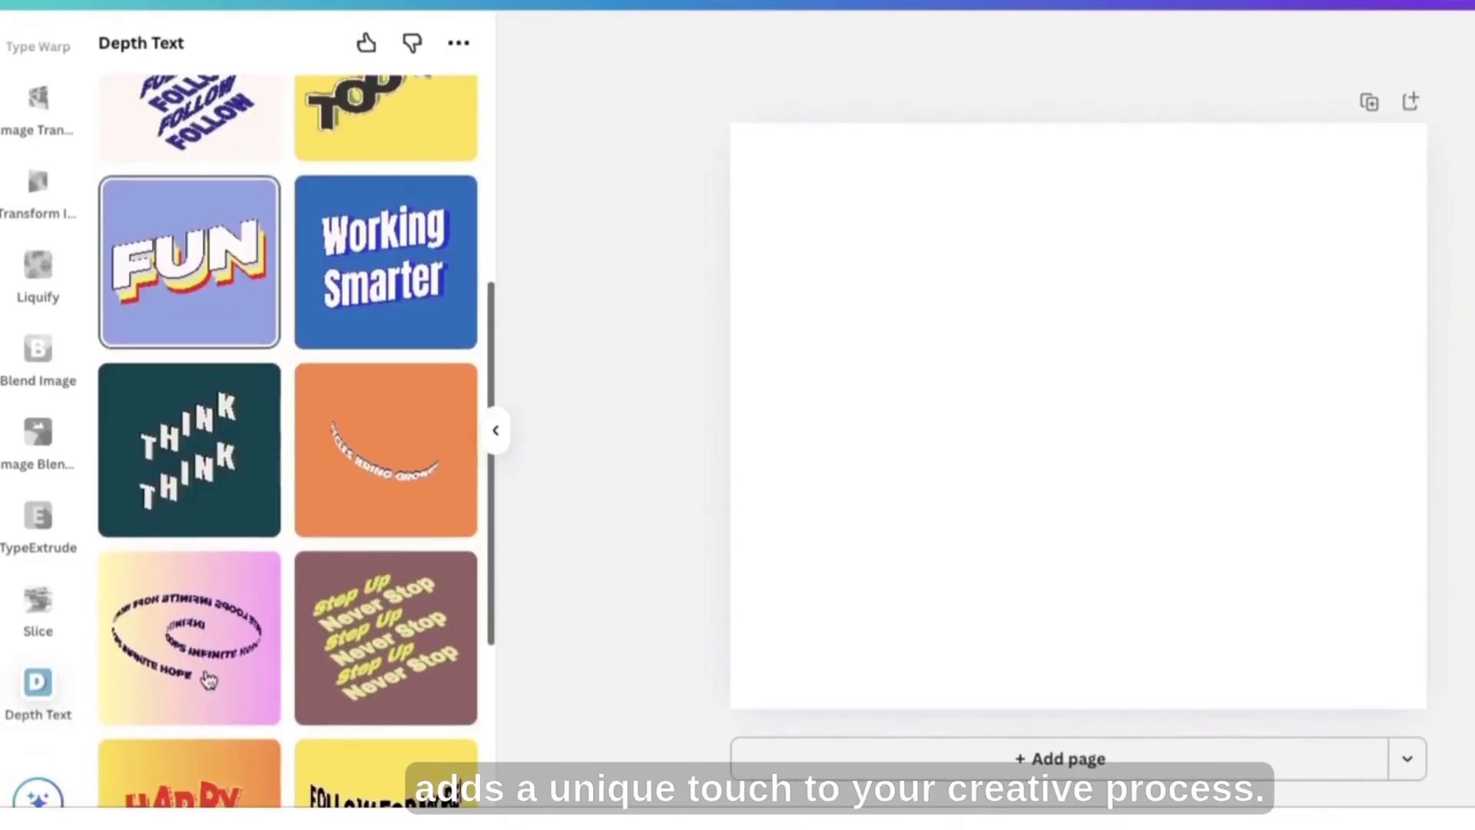
# - Open the Step Up Never Stop template, then the FUN template, and tilt FUN steeply
pyautogui.click(367, 644)
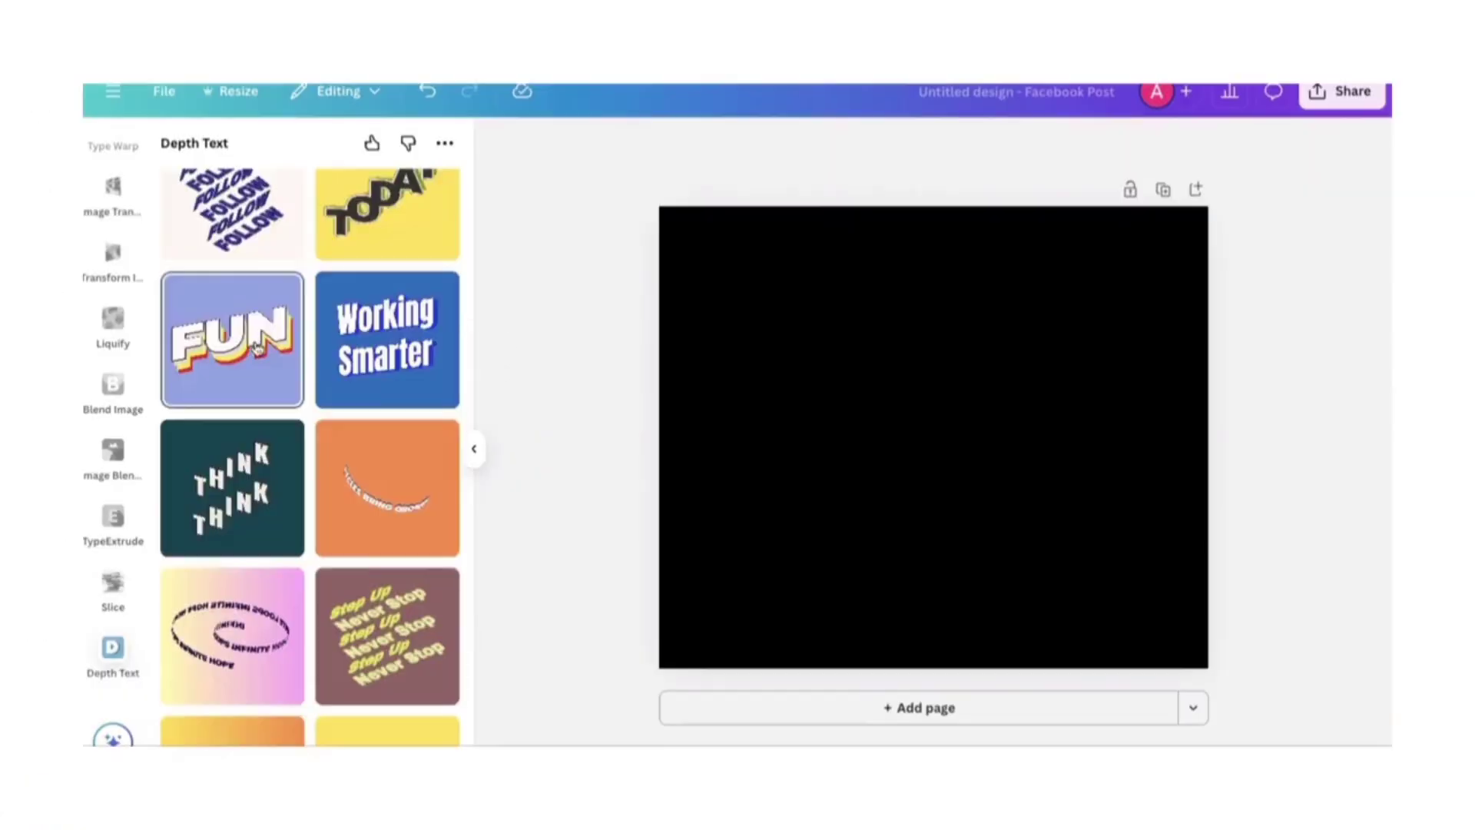
pyautogui.click(230, 330)
pyautogui.moveTo(396, 401); pyautogui.dragTo(240, 478)
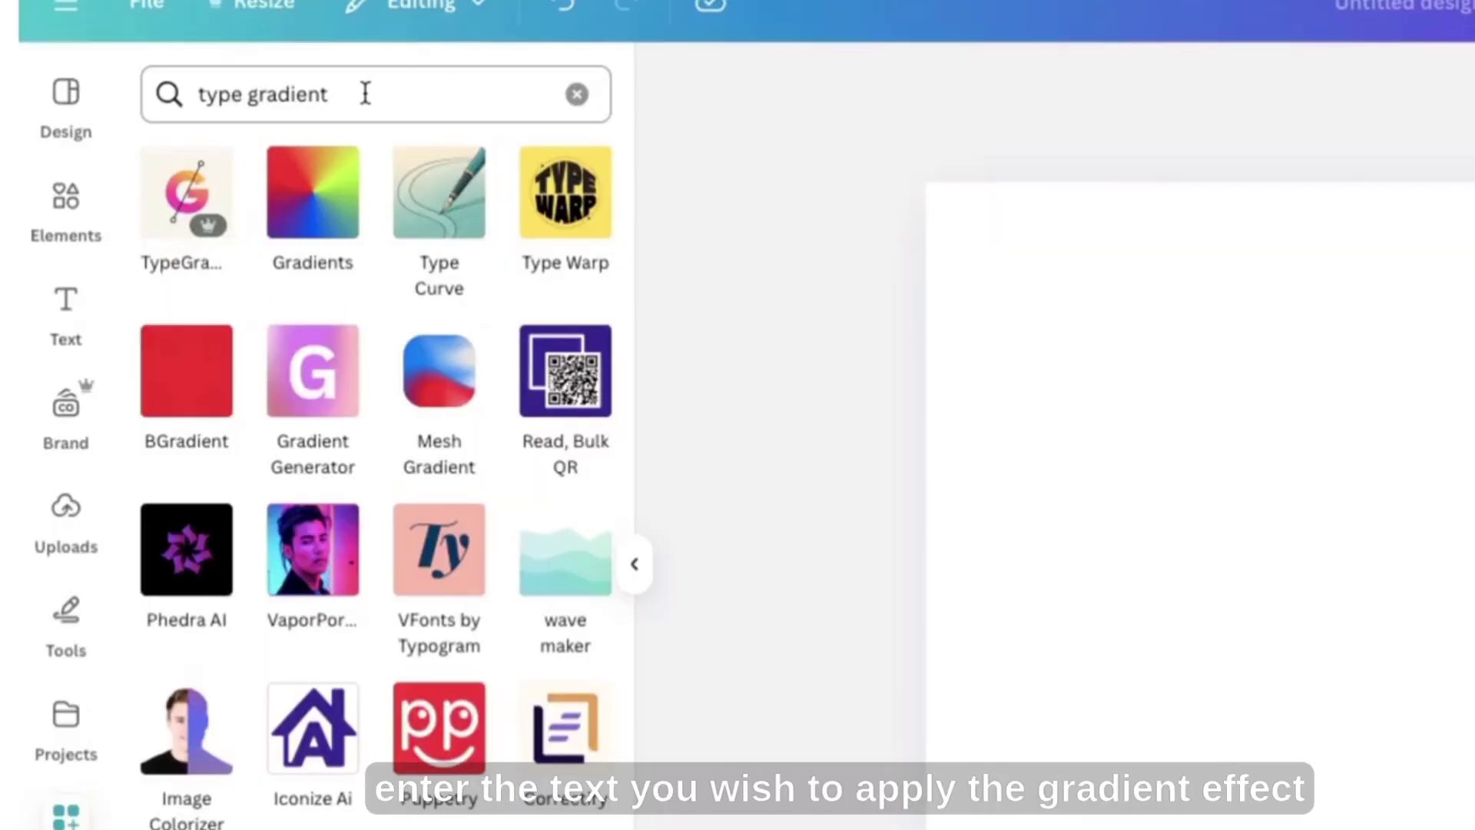
# - In TypeGradient, set the middle gradient stop to yellow #dfe333 and the end stop to red
pyautogui.click(196, 223)
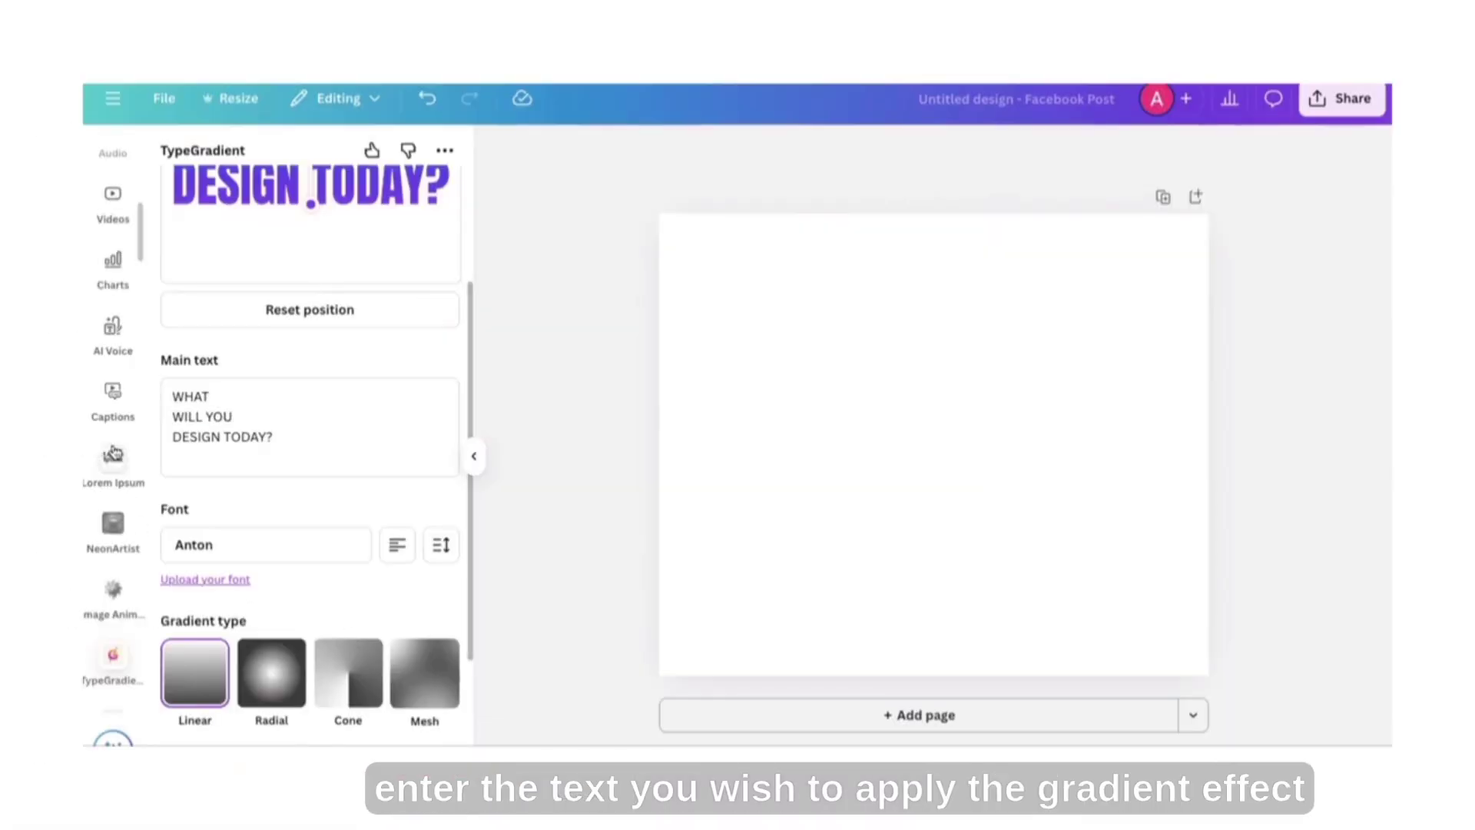
pyautogui.click(274, 434)
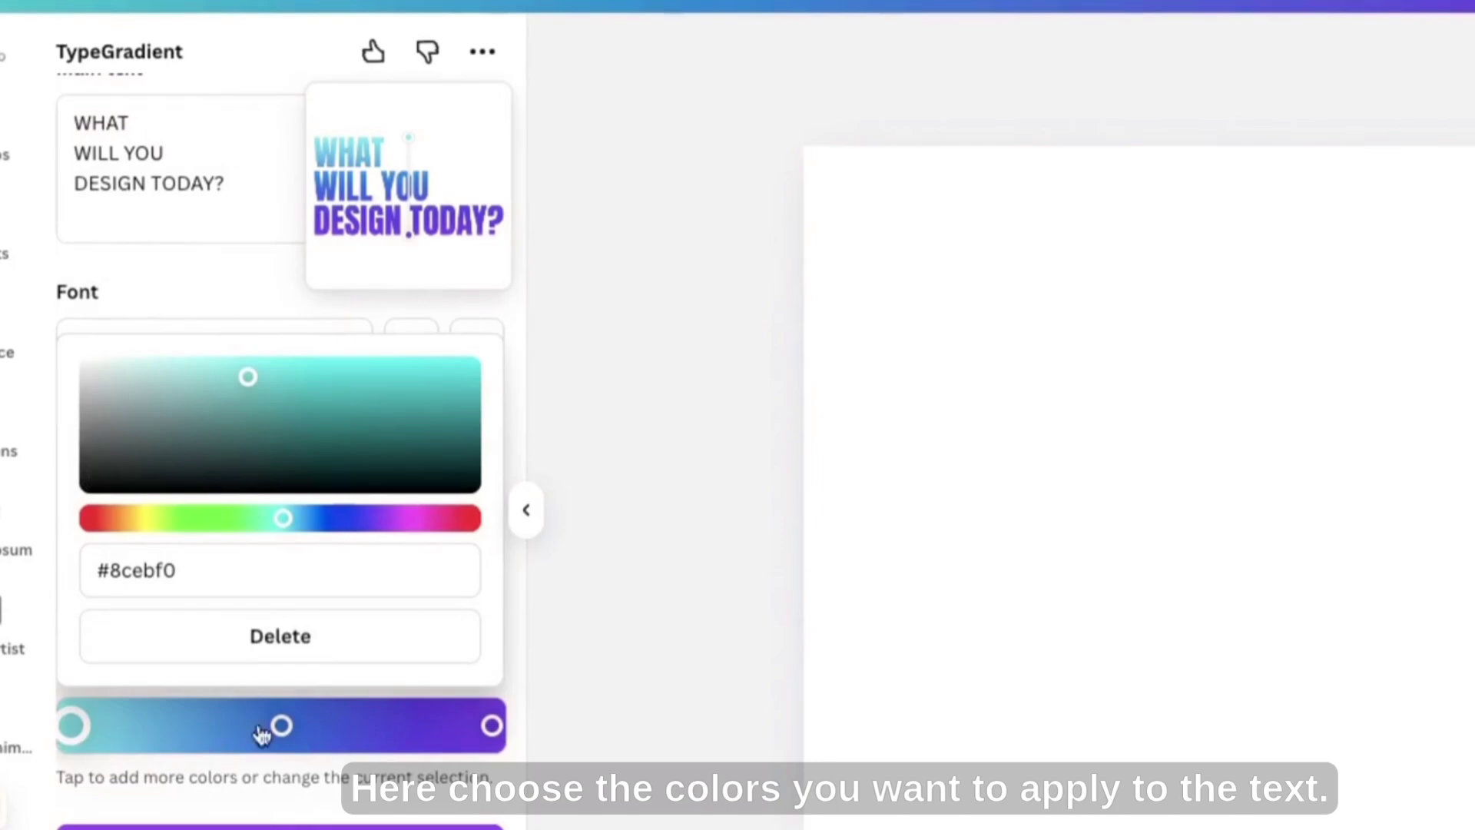
pyautogui.click(281, 726)
pyautogui.click(155, 518)
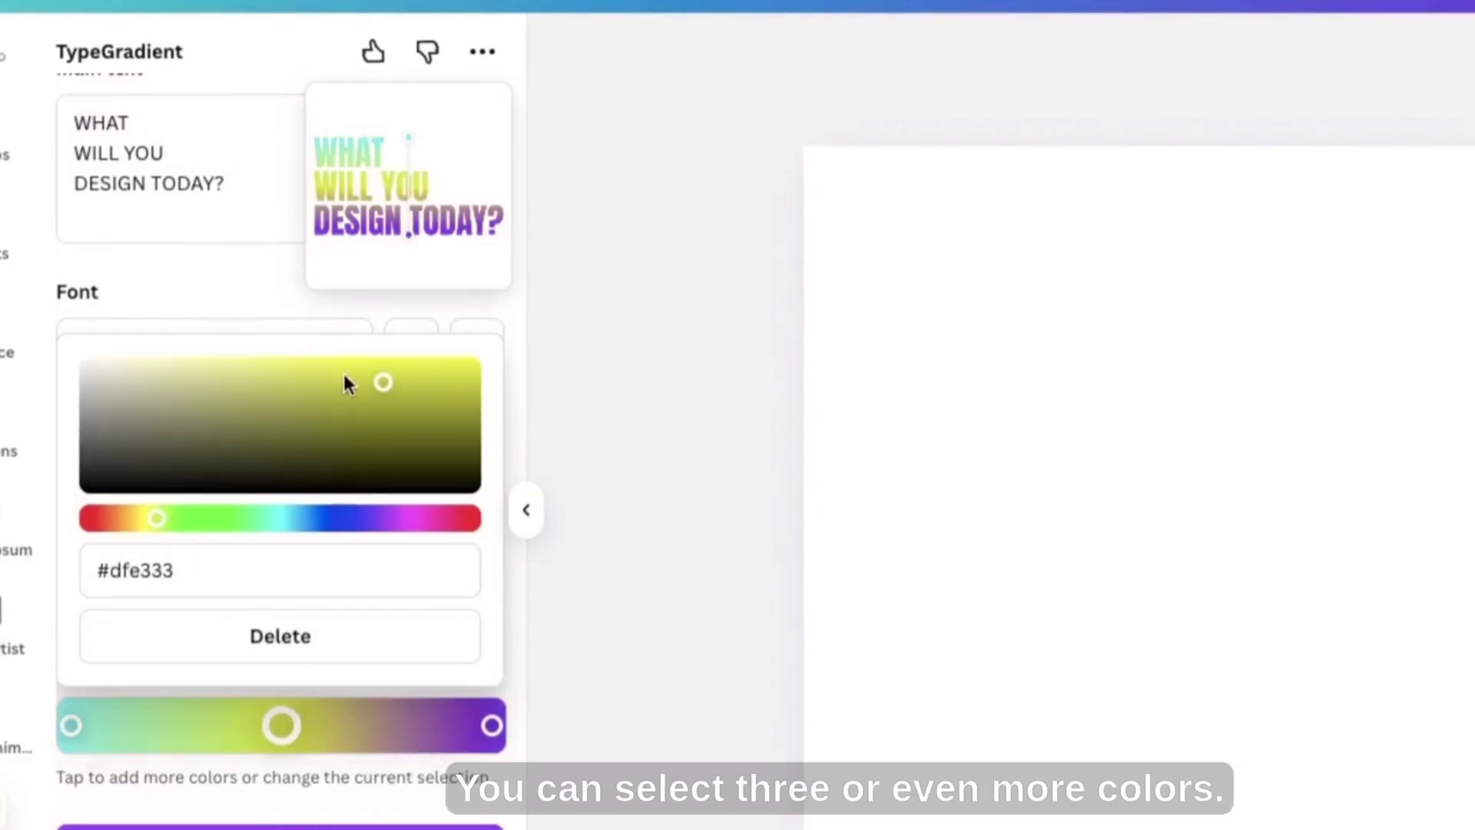
pyautogui.click(490, 727)
pyautogui.click(457, 519)
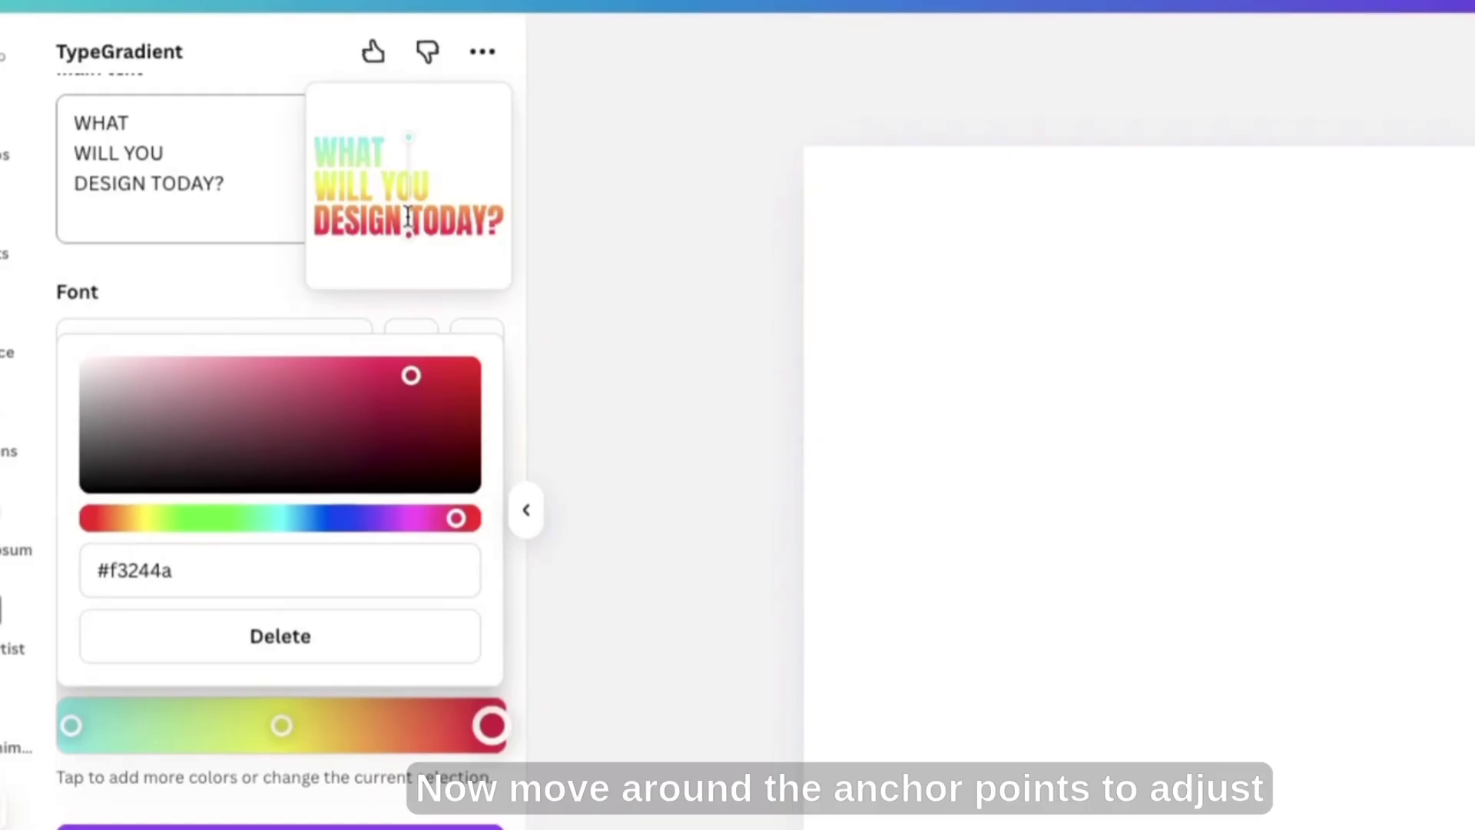
# - Angle the gradient so it runs upward toward WHAT
pyautogui.click(201, 250)
pyautogui.scroll(5, 202, 250)
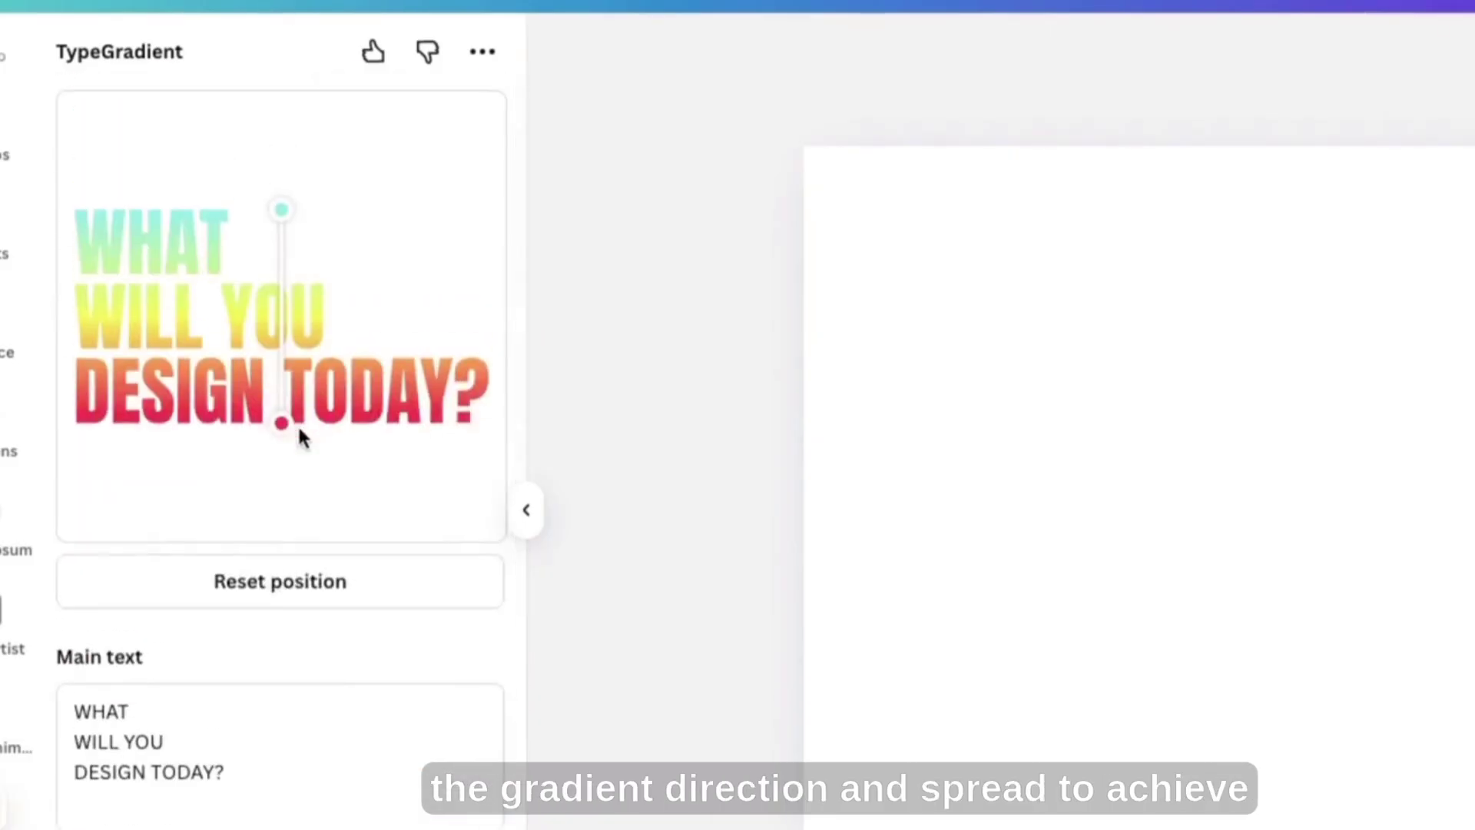
pyautogui.moveTo(281, 424); pyautogui.dragTo(124, 275)
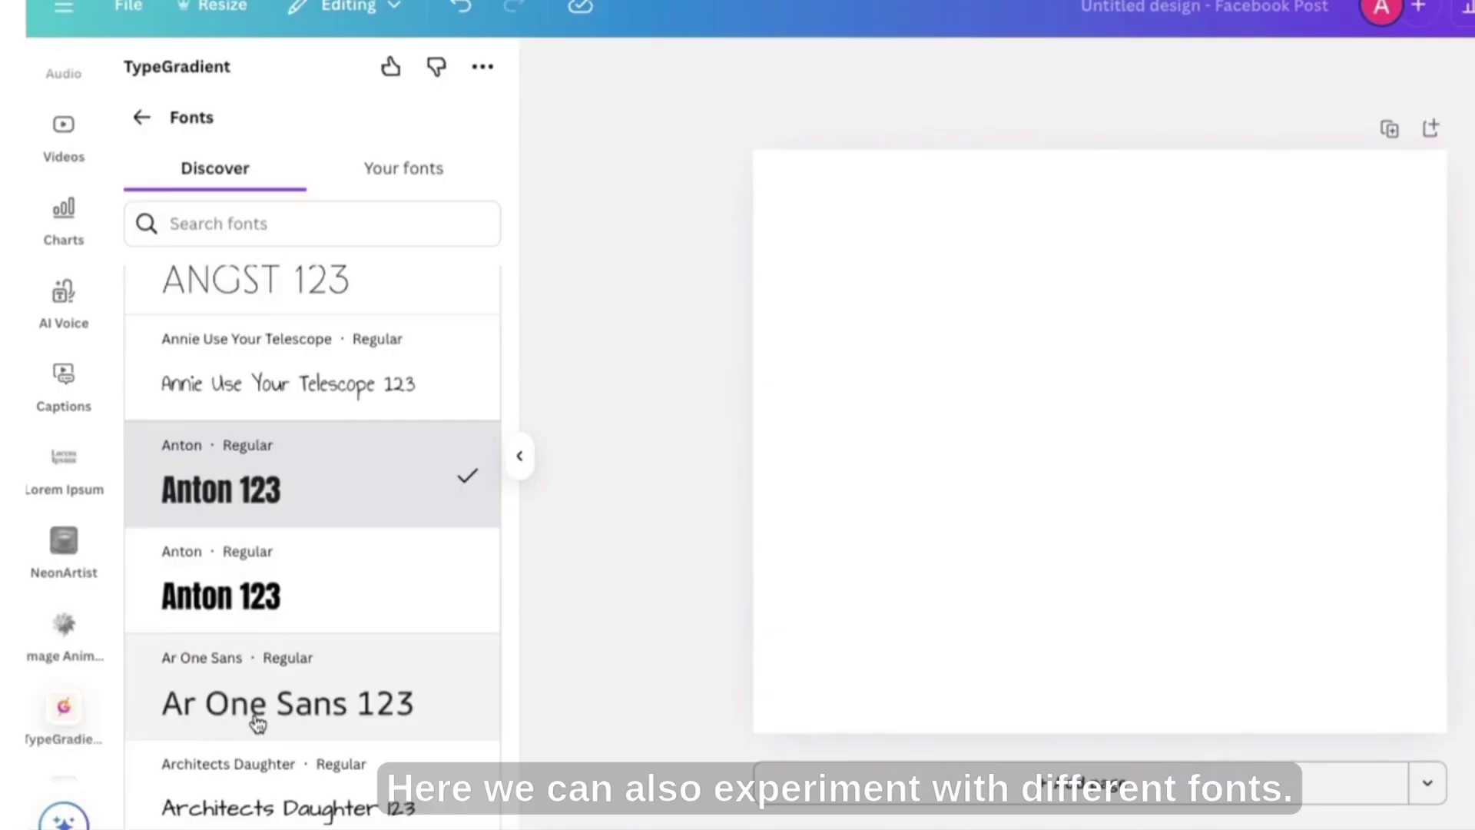
pyautogui.scroll(-15, 257, 722)
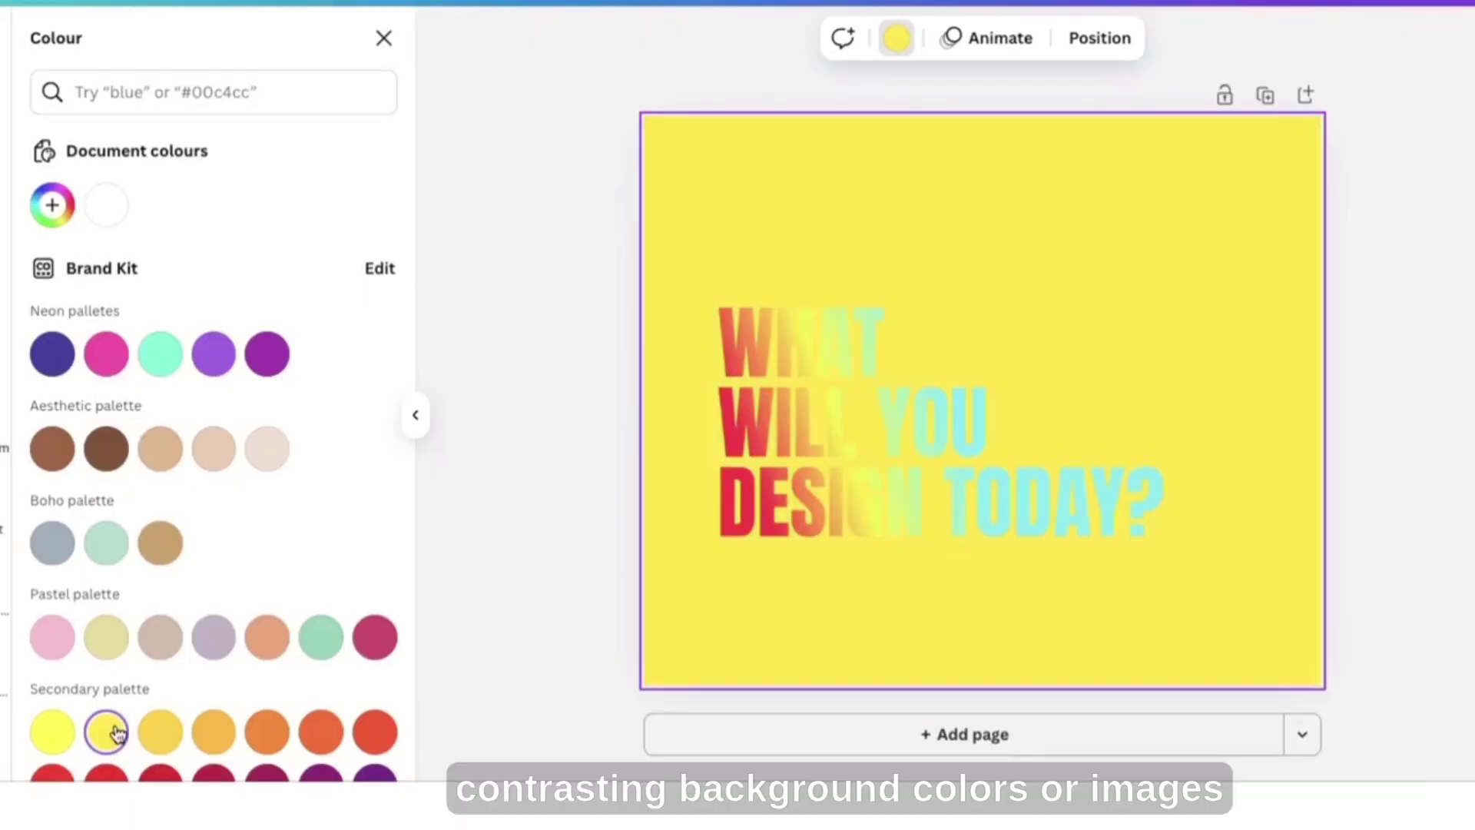
# - Try yellow, red and purple page backgrounds before settling on black
pyautogui.click(60, 736)
pyautogui.click(53, 774)
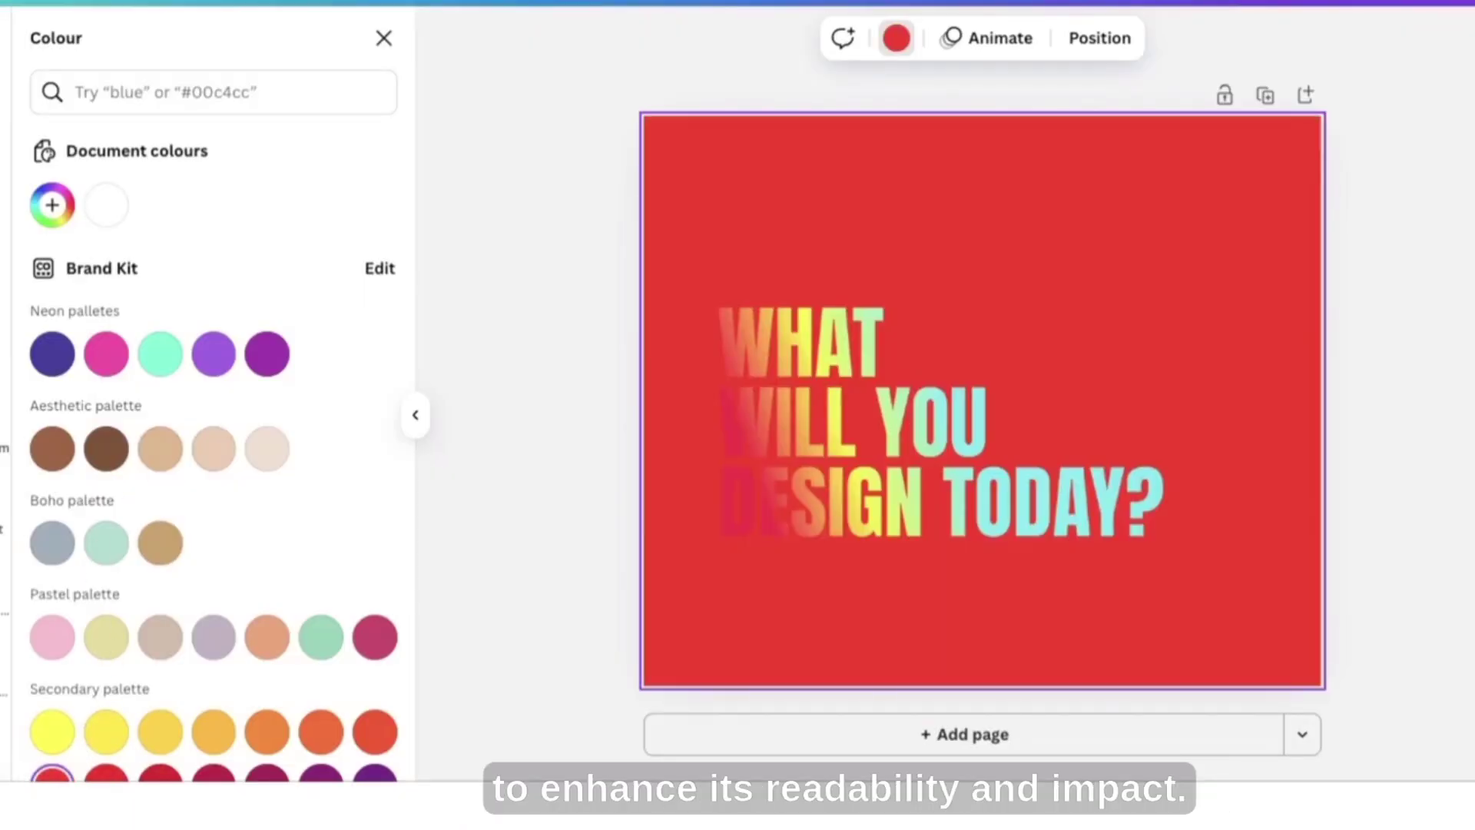
pyautogui.click(266, 358)
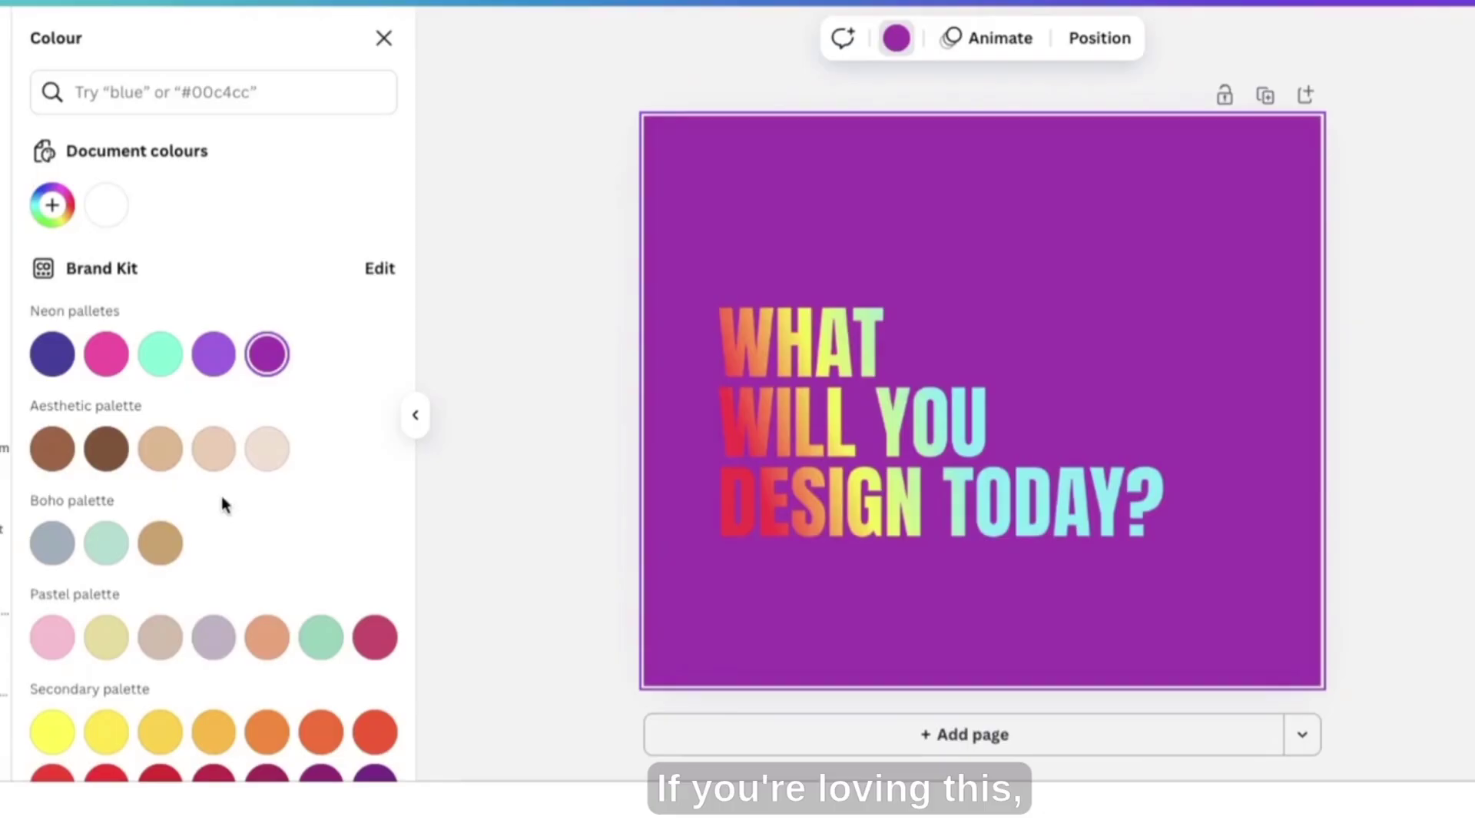
pyautogui.scroll(-6, 221, 503)
pyautogui.click(261, 465)
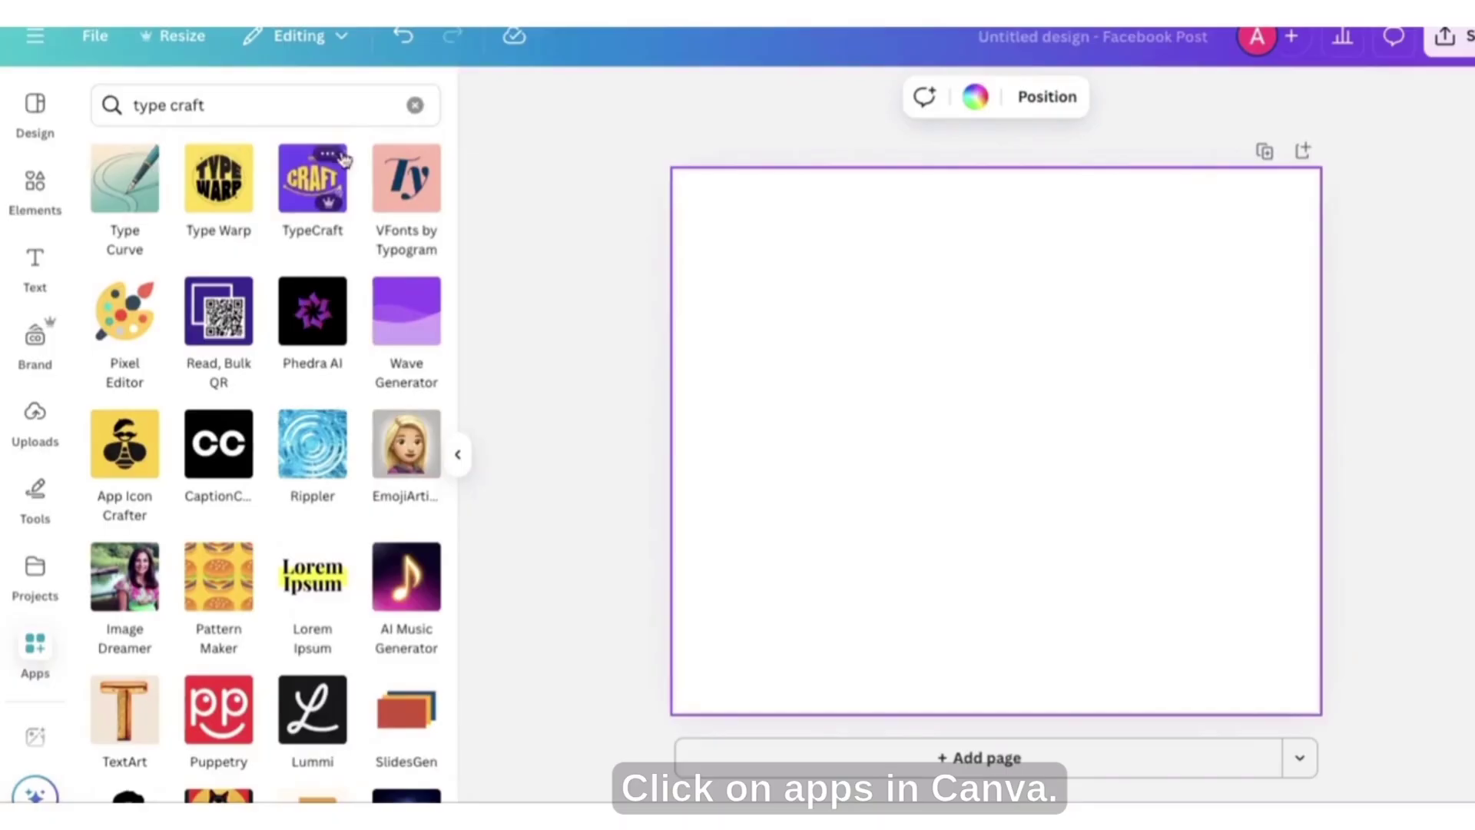
# - Open TypeCraft, glance through its fonts, and curve the top edge of TEXT upward
pyautogui.click(322, 201)
pyautogui.click(193, 298)
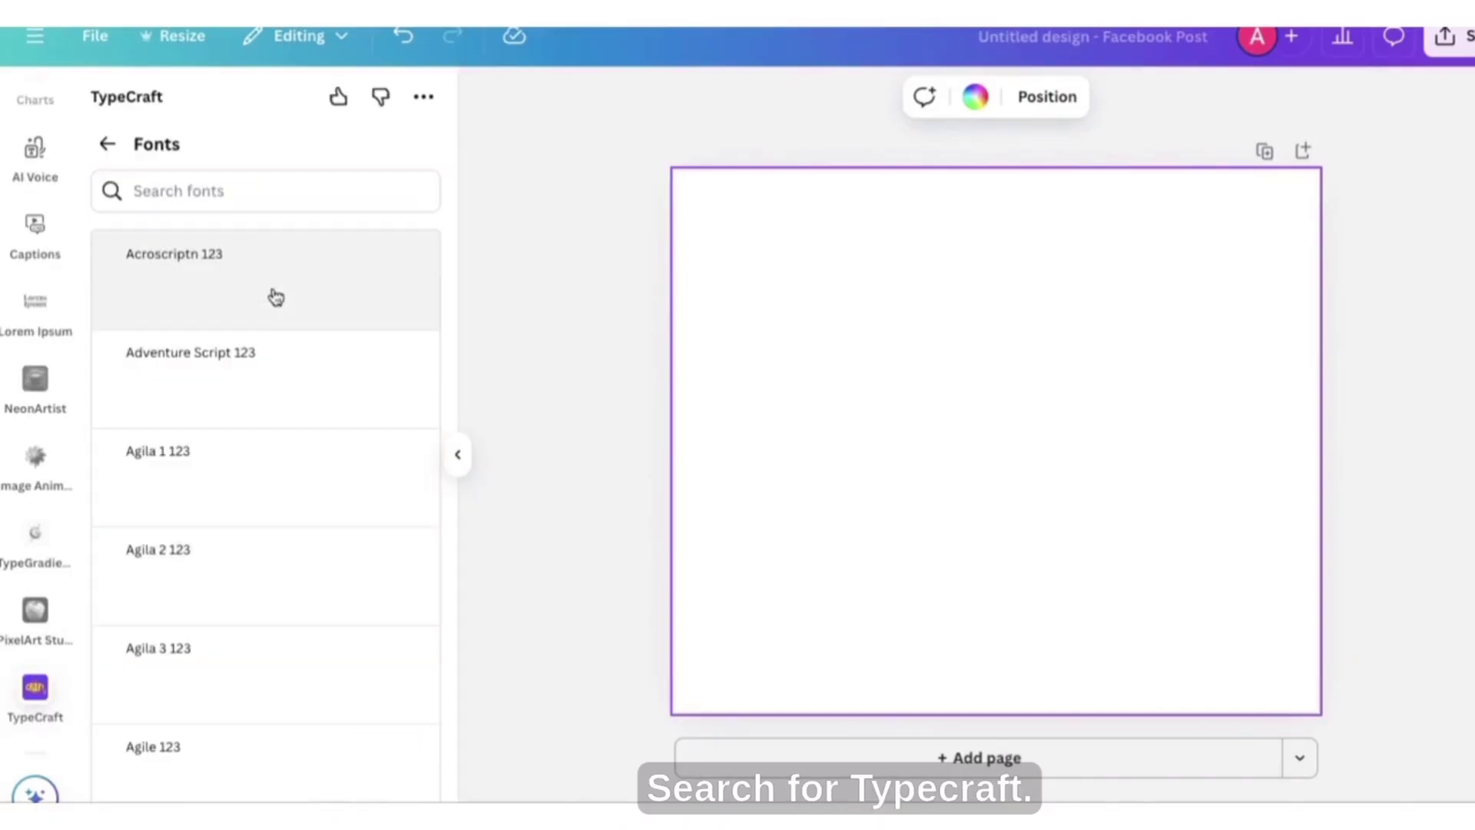
pyautogui.scroll(-10, 263, 625)
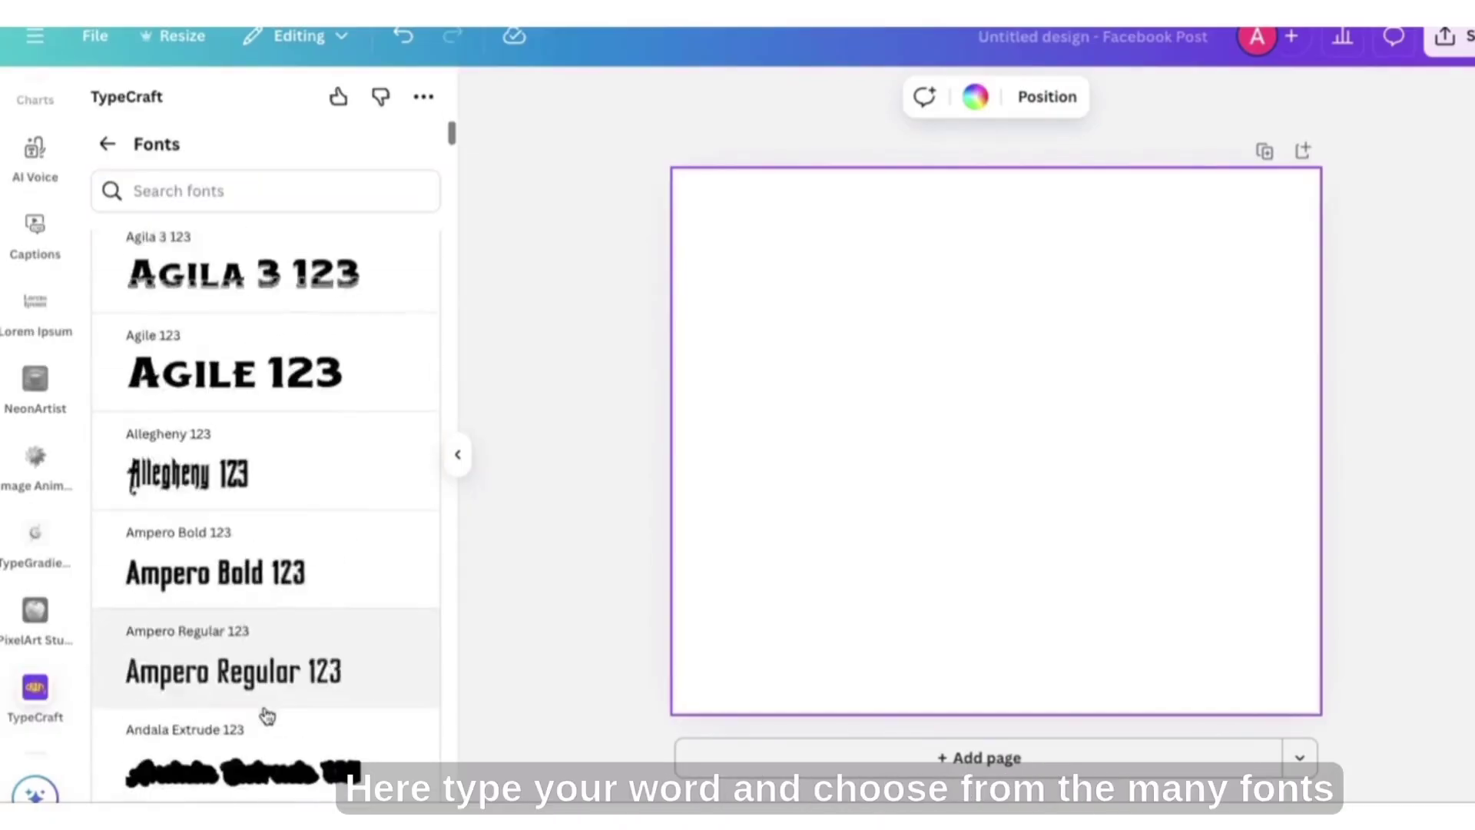
pyautogui.click(106, 143)
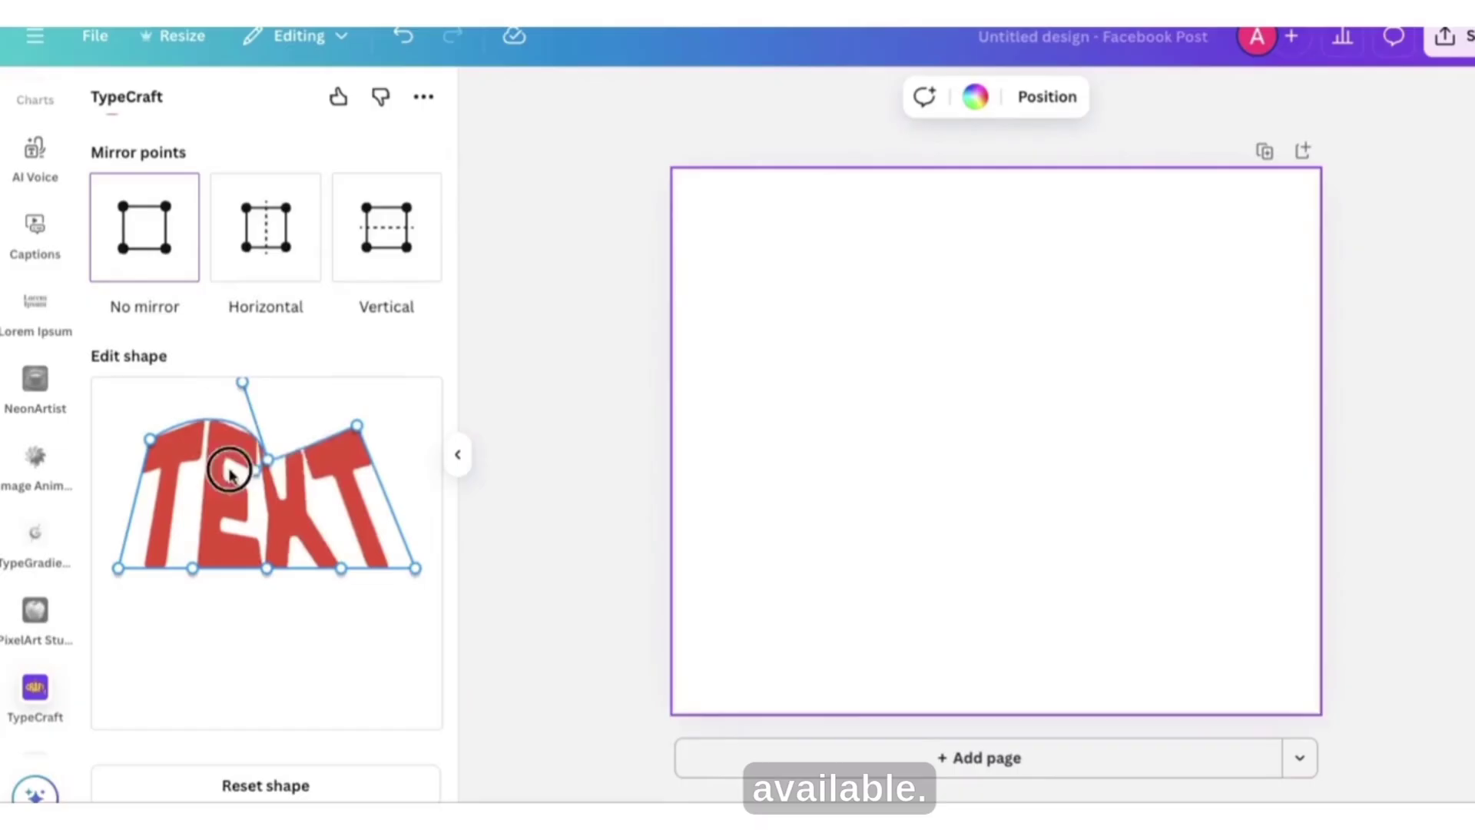
pyautogui.moveTo(308, 443); pyautogui.dragTo(317, 410)
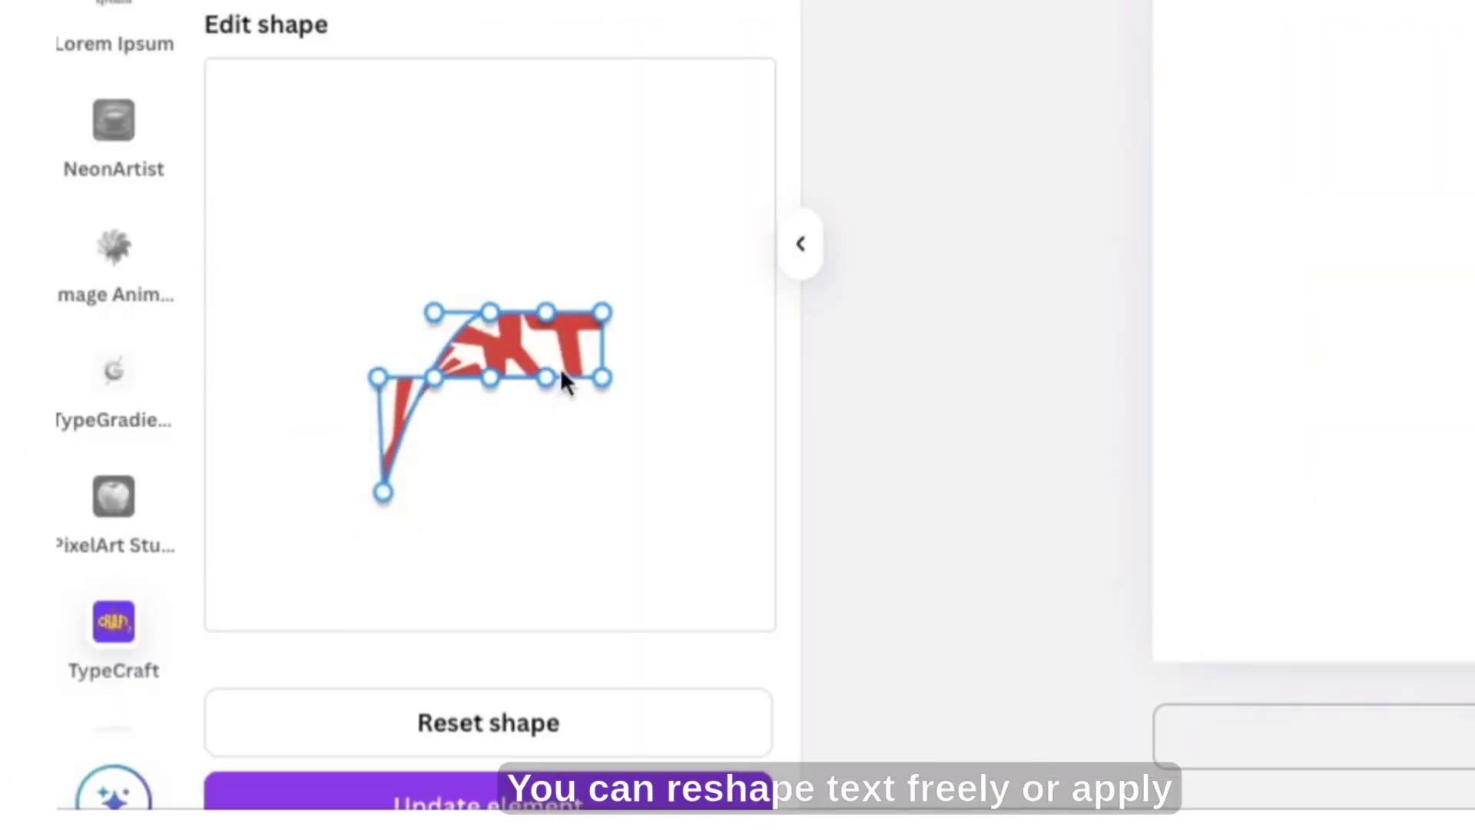
# - Drag the TEXT shape anchors, stretching bottom-left and straightening edges into a perspective trapezoid
pyautogui.moveTo(601, 314); pyautogui.dragTo(609, 509)
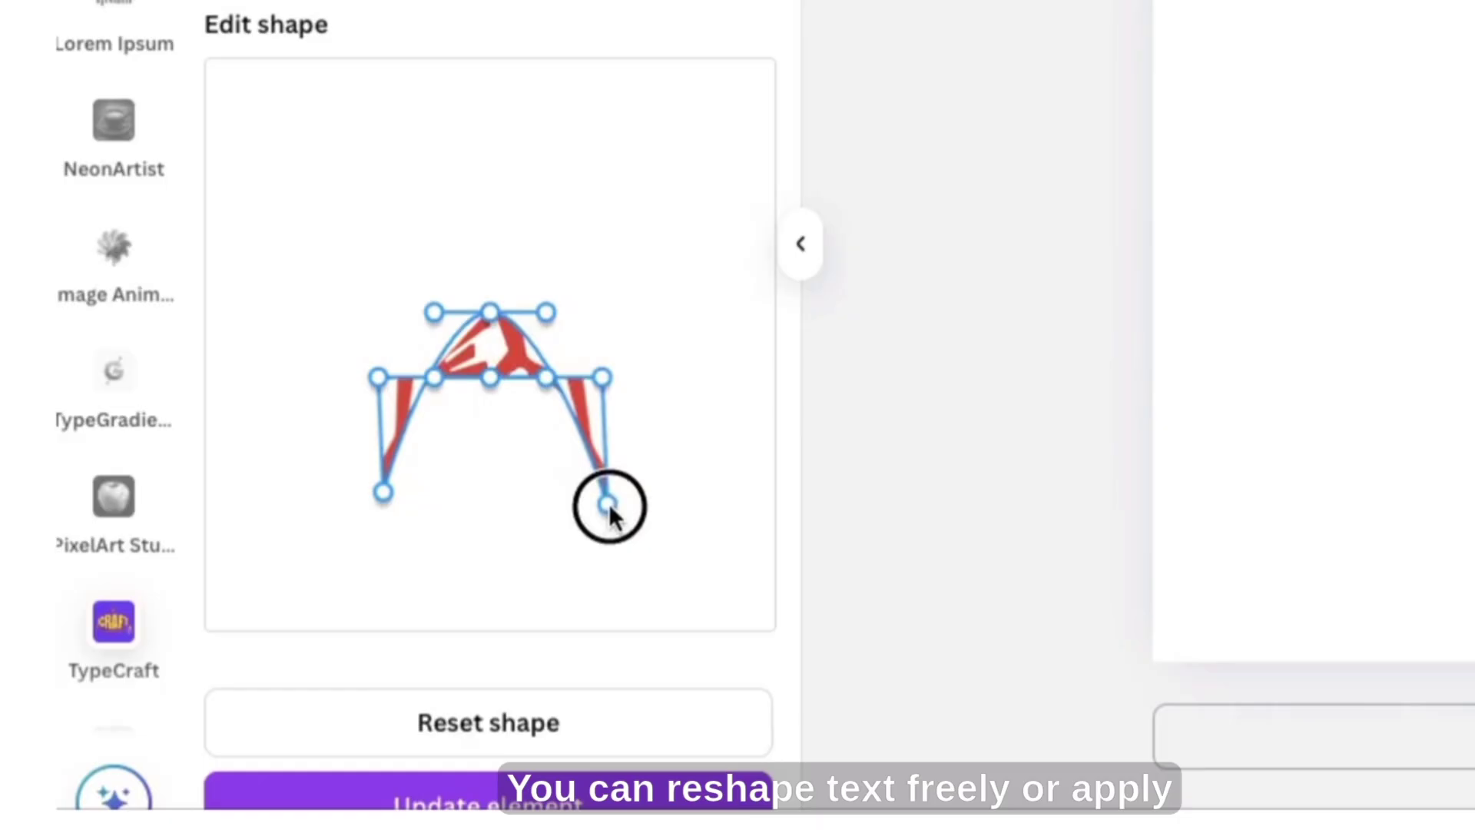
pyautogui.moveTo(490, 312); pyautogui.dragTo(497, 506)
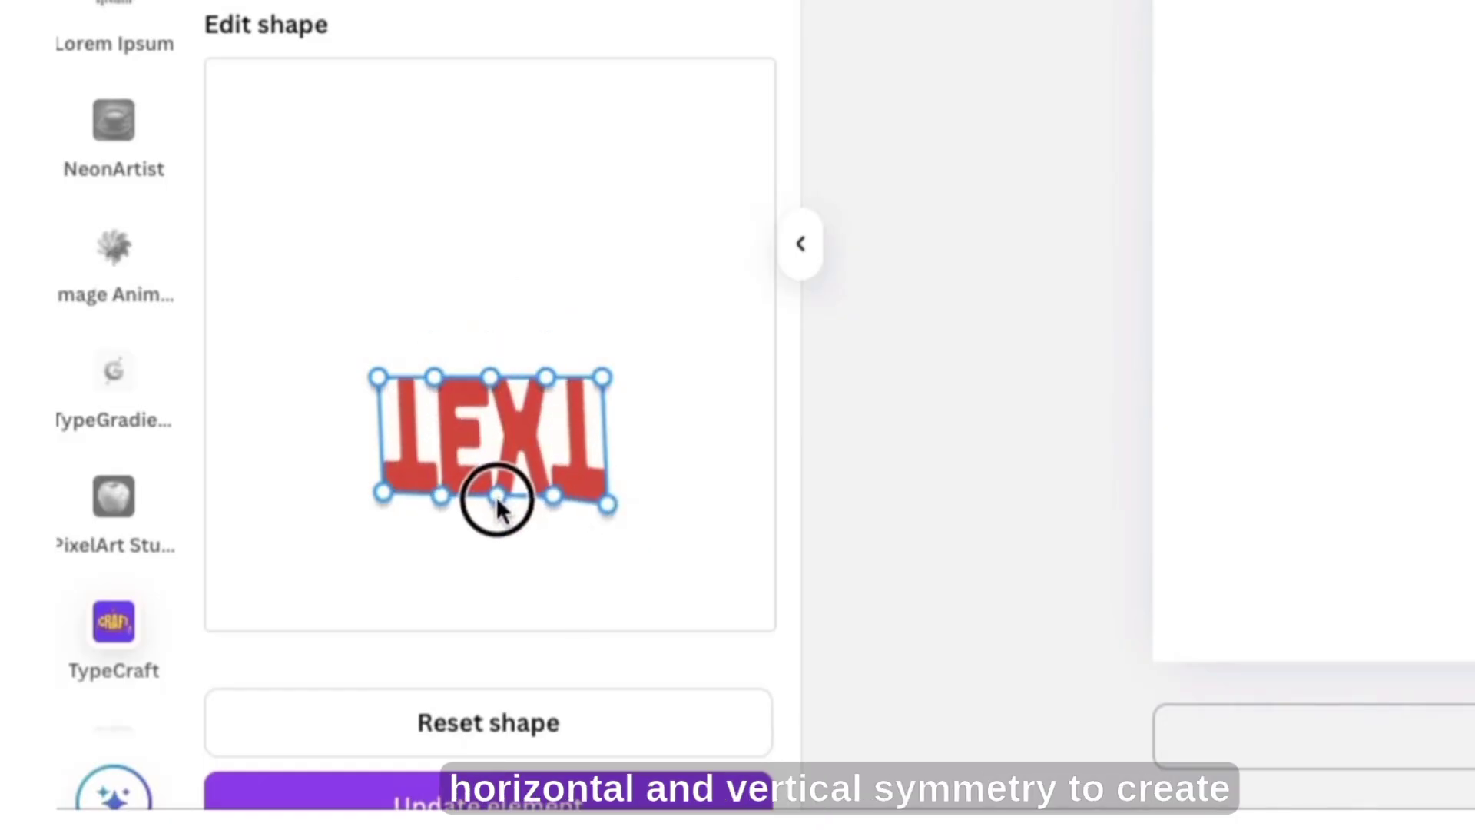
pyautogui.moveTo(372, 494); pyautogui.dragTo(372, 499)
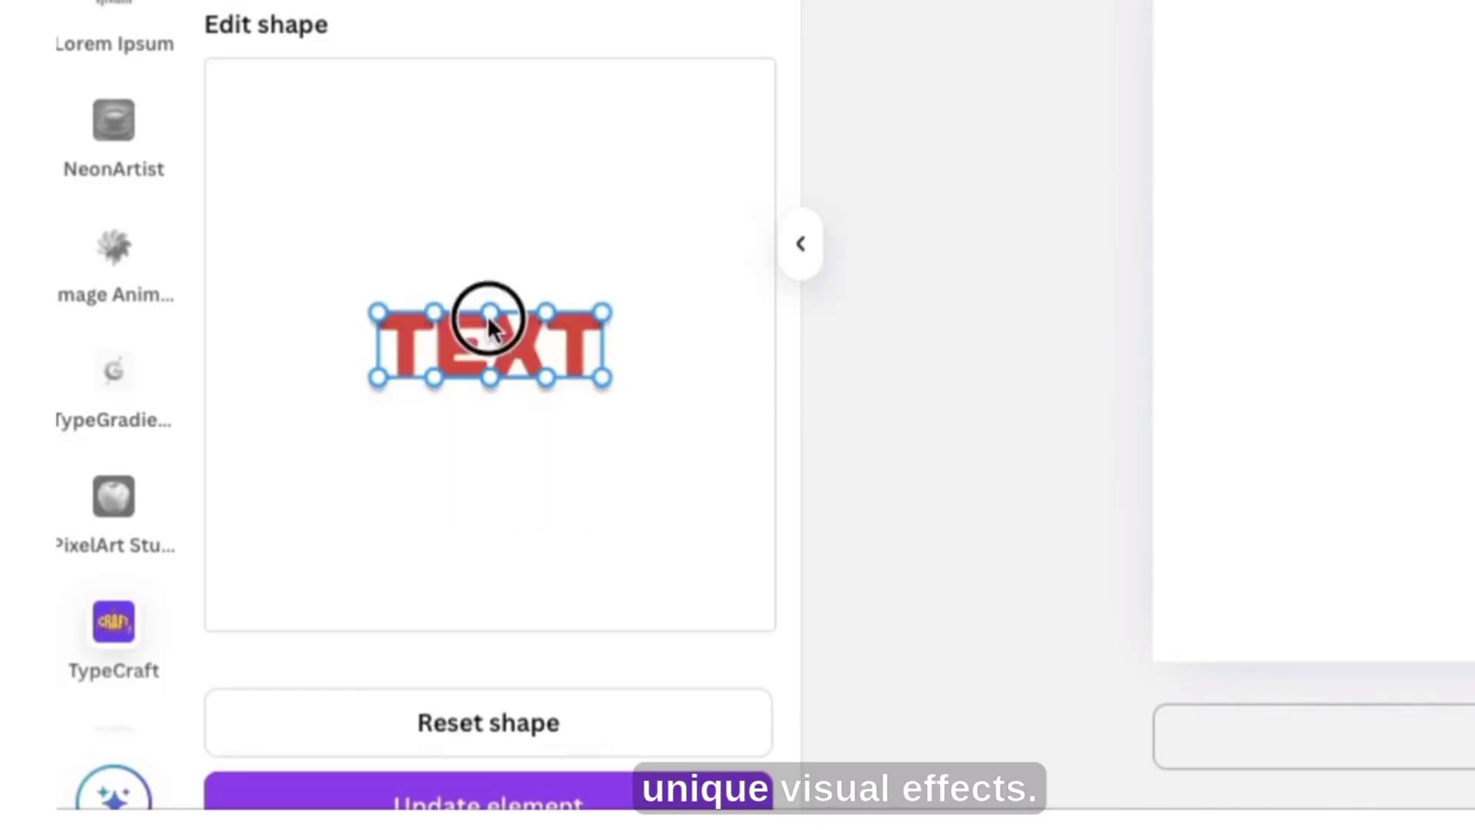
pyautogui.moveTo(487, 315); pyautogui.dragTo(492, 234)
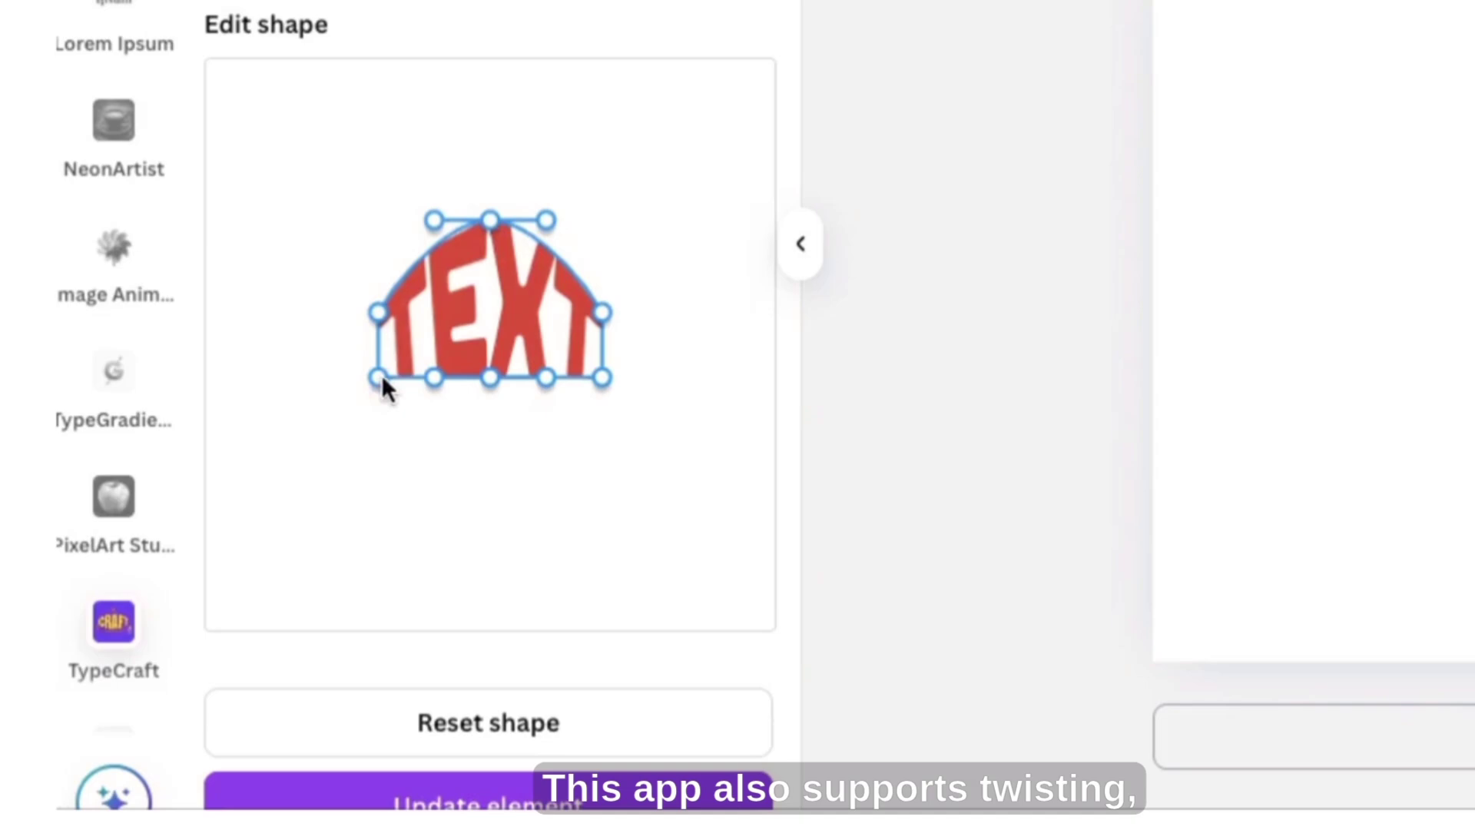
pyautogui.moveTo(379, 378); pyautogui.dragTo(260, 423)
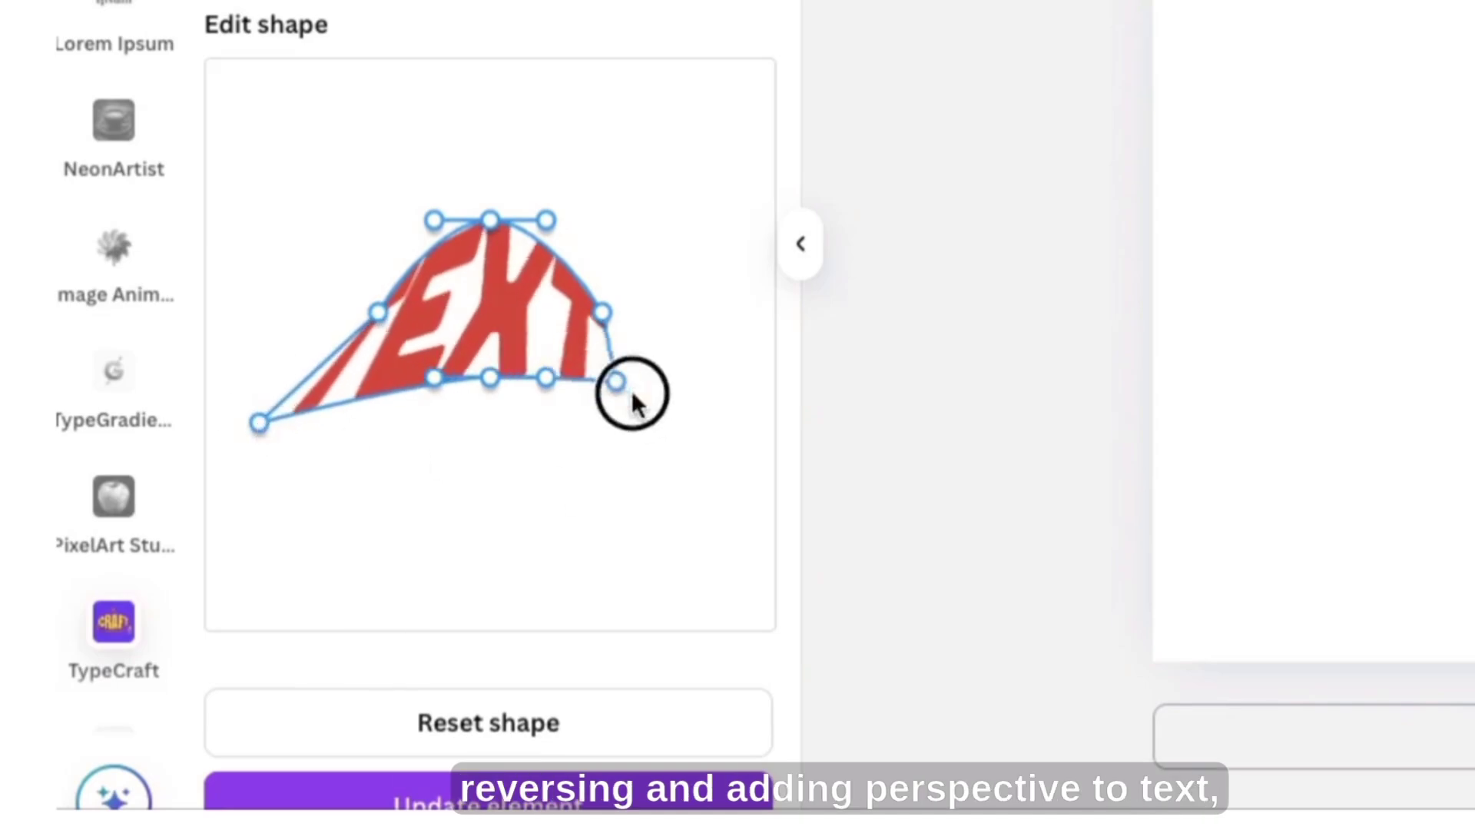
pyautogui.moveTo(484, 376); pyautogui.dragTo(484, 434)
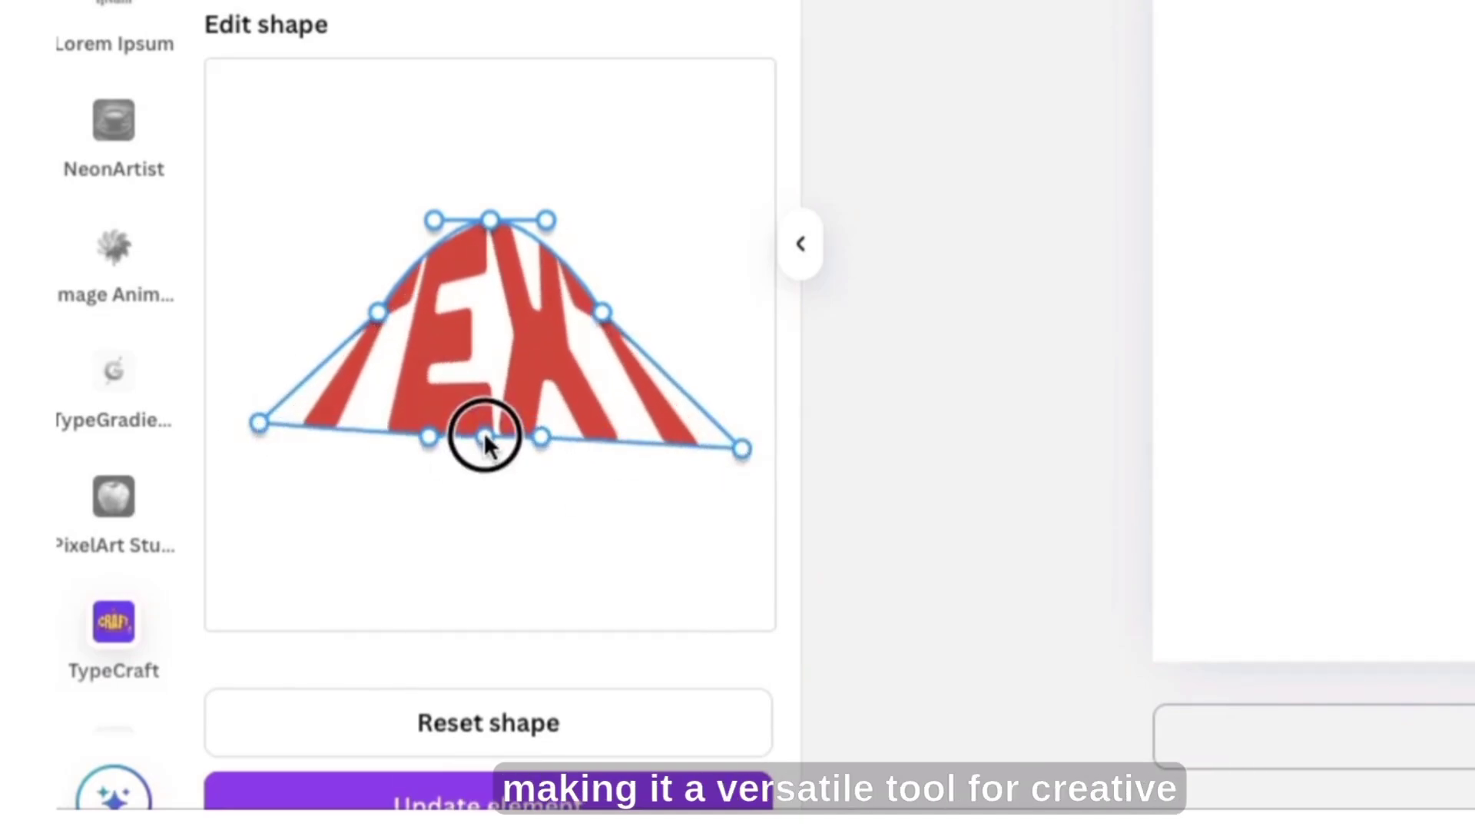
pyautogui.moveTo(373, 311); pyautogui.dragTo(432, 220)
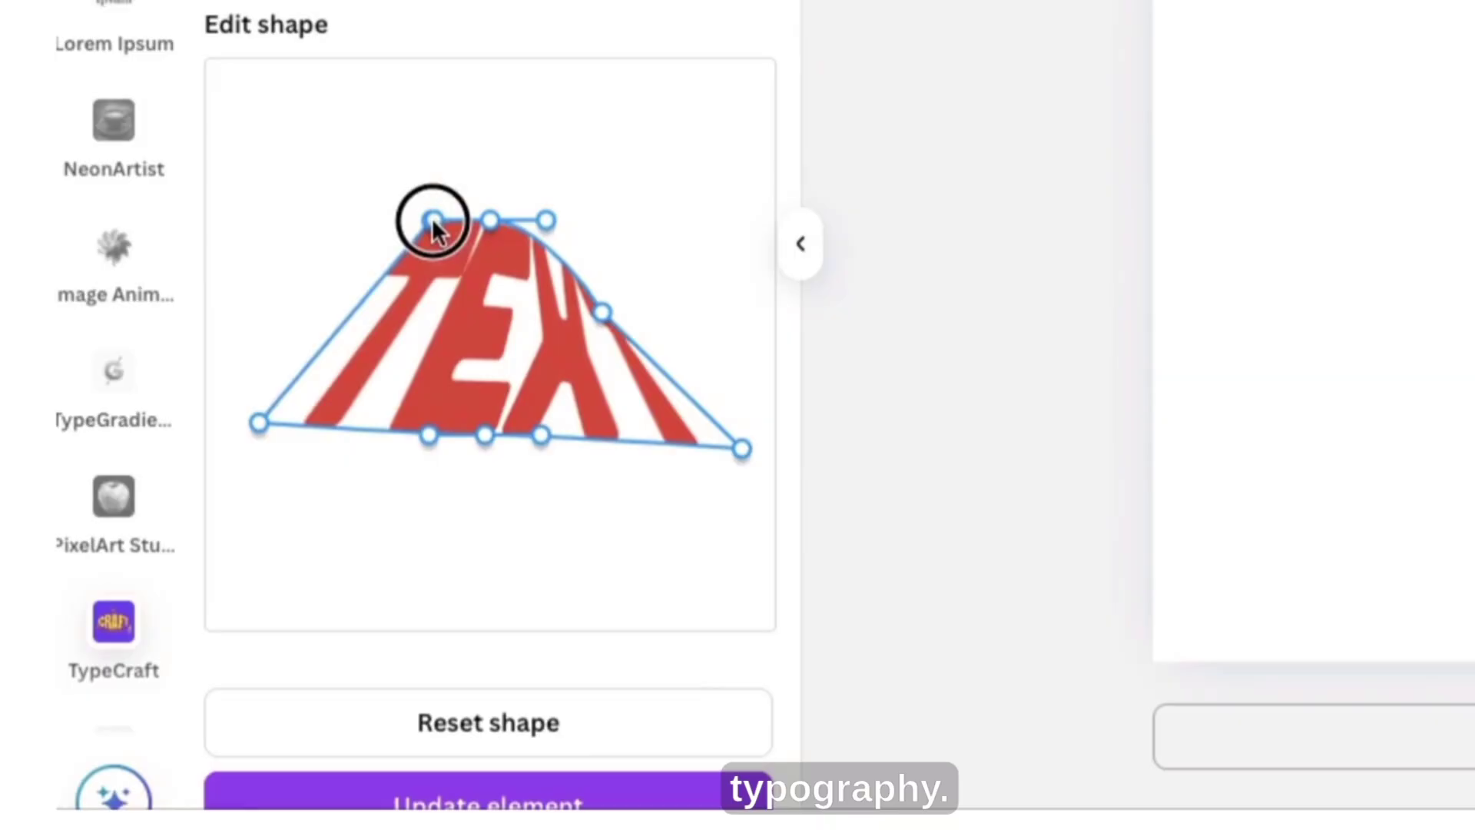
pyautogui.moveTo(550, 219); pyautogui.dragTo(545, 217)
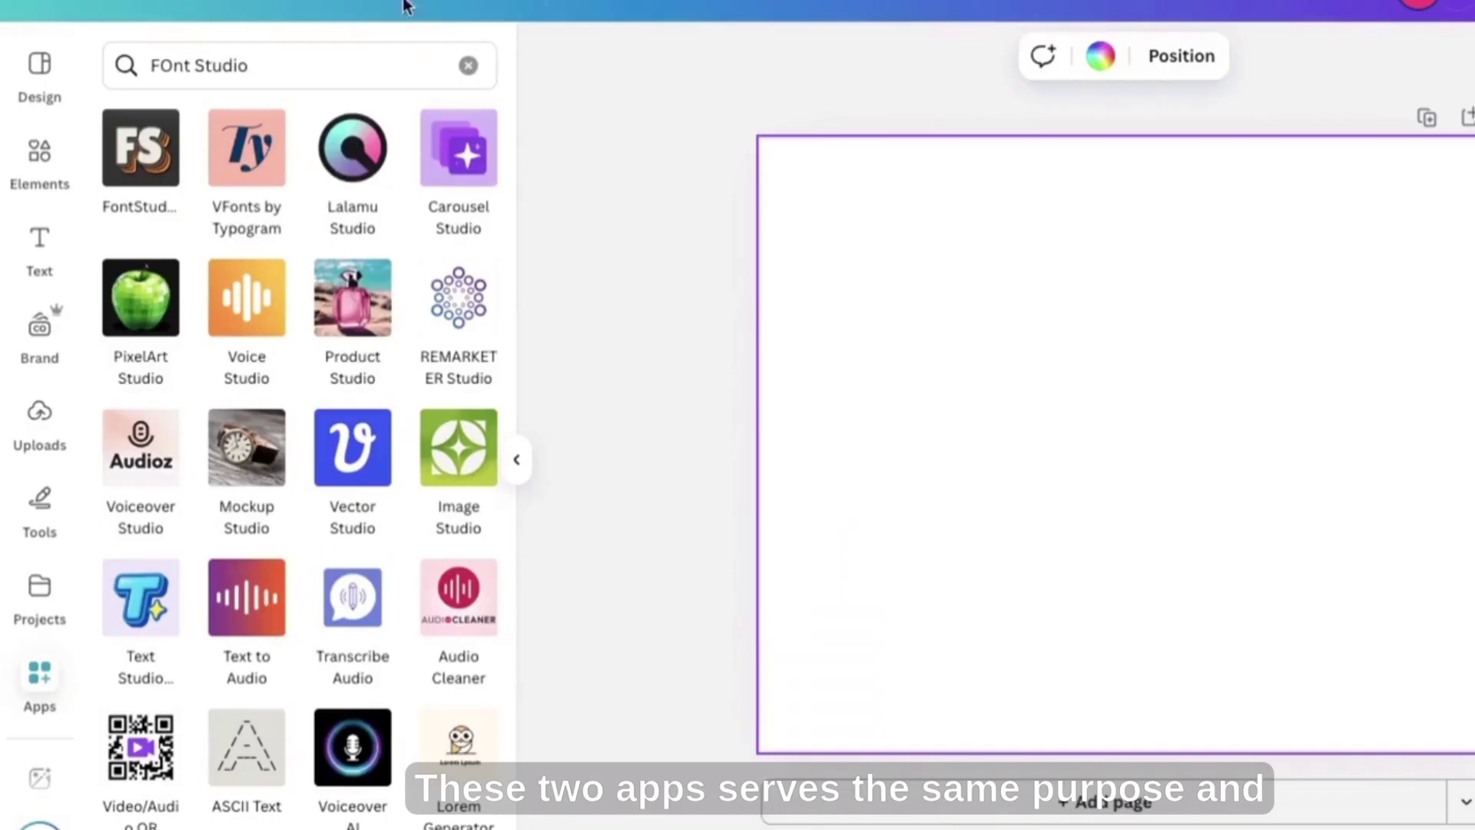
# - Open FontStudio, choose the SALE preset, and add 50% so it reads SALE 50%
pyautogui.click(112, 144)
pyautogui.scroll(-10, 247, 553)
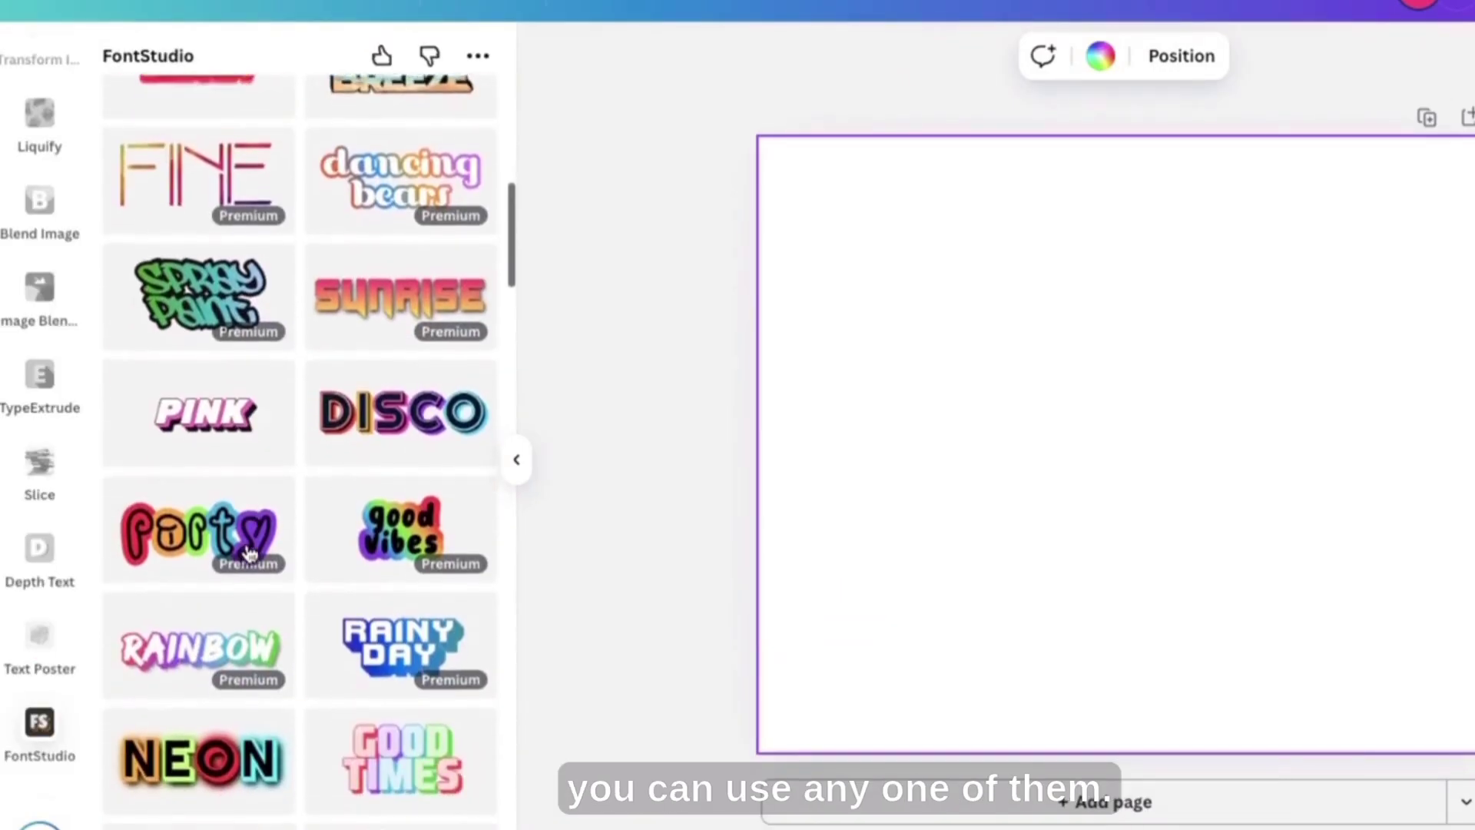
pyautogui.scroll(-3, 250, 553)
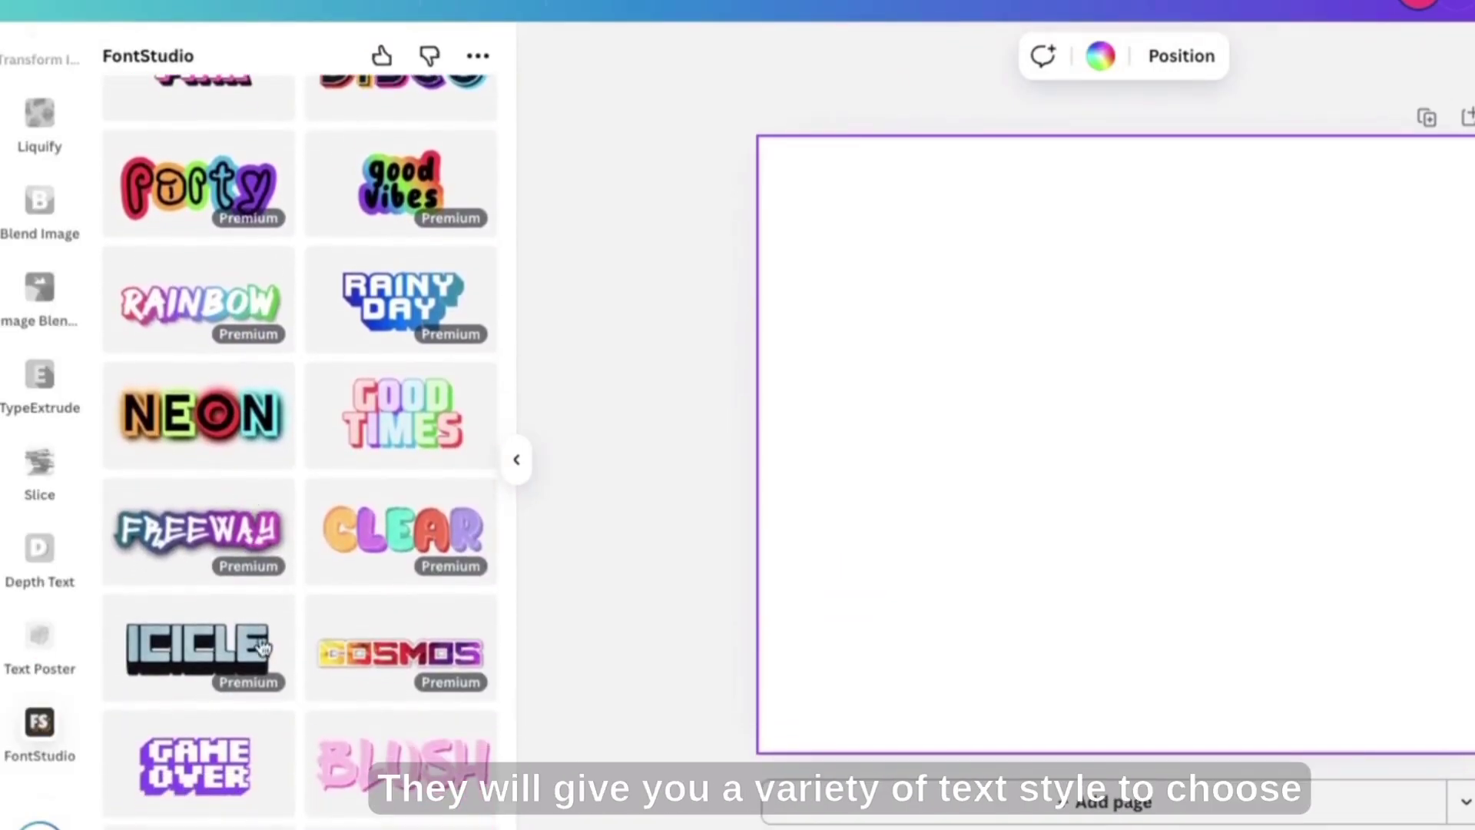
pyautogui.scroll(-20, 261, 653)
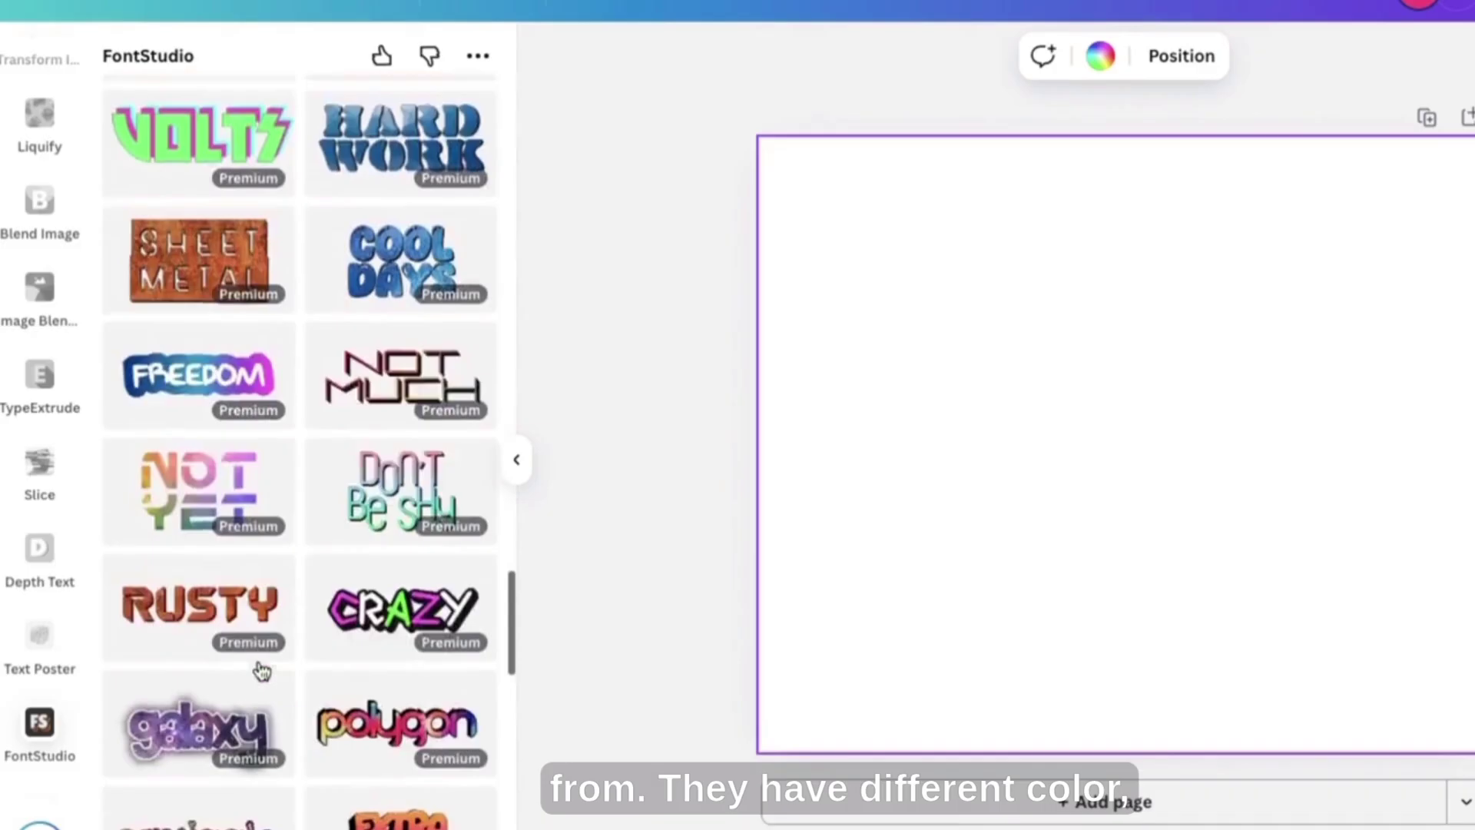
pyautogui.scroll(-5, 261, 671)
pyautogui.click(259, 659)
pyautogui.write('50%')
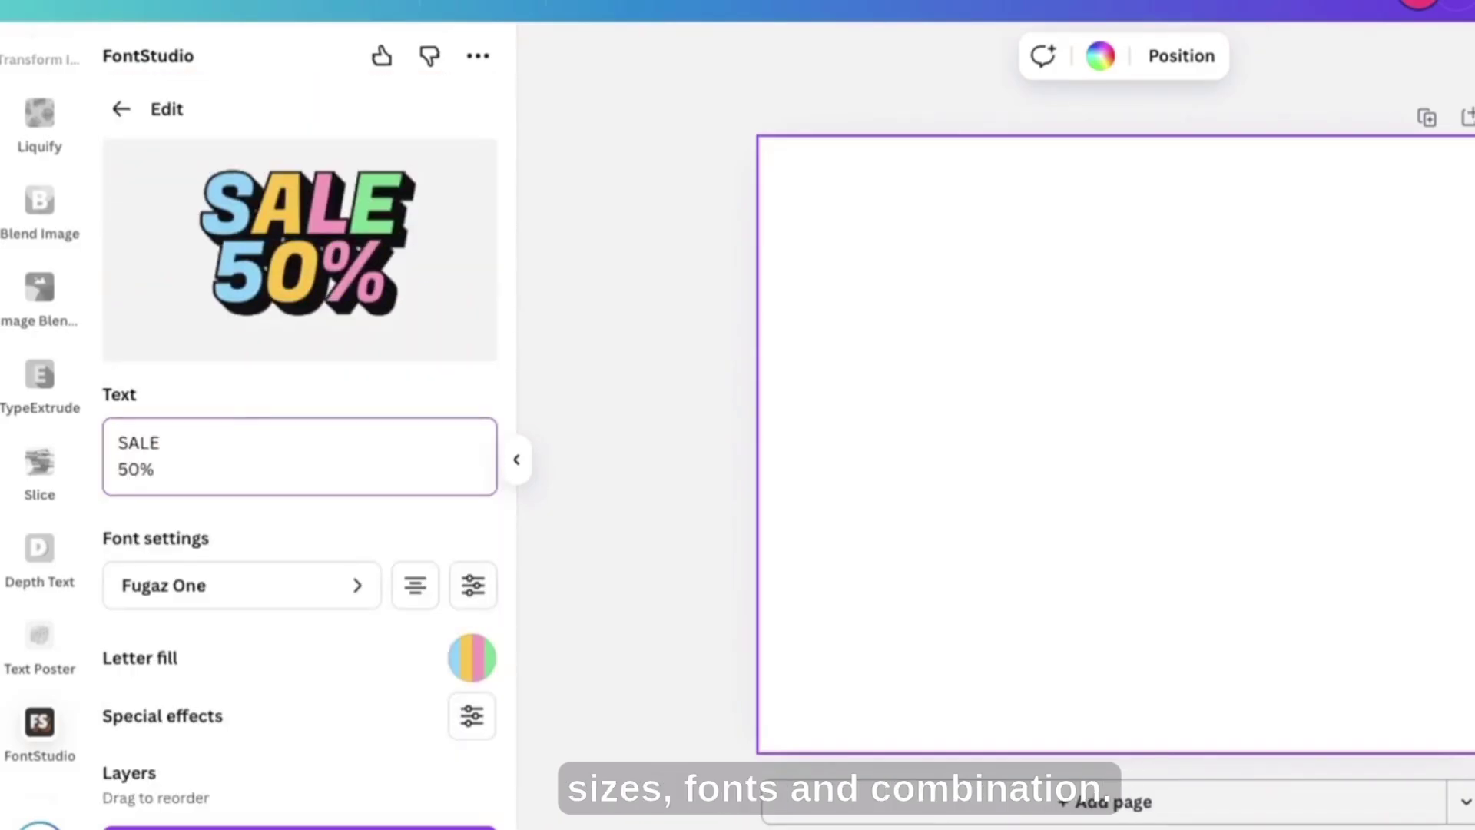
pyautogui.scroll(-1, 347, 791)
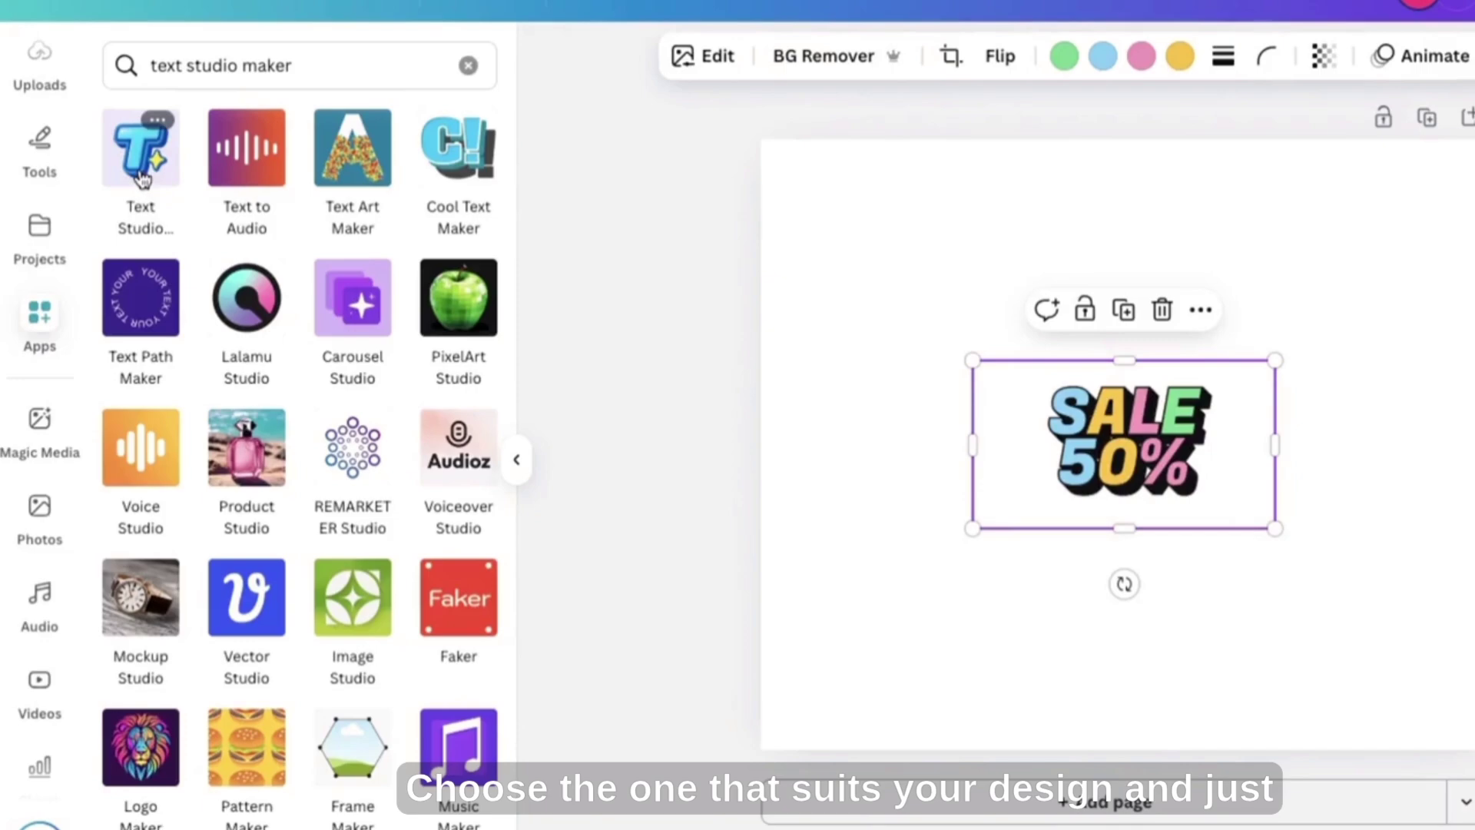
# - Add the Silver VAMPIRE effect from Text Studio Maker and shrink it on the page
pyautogui.click(142, 179)
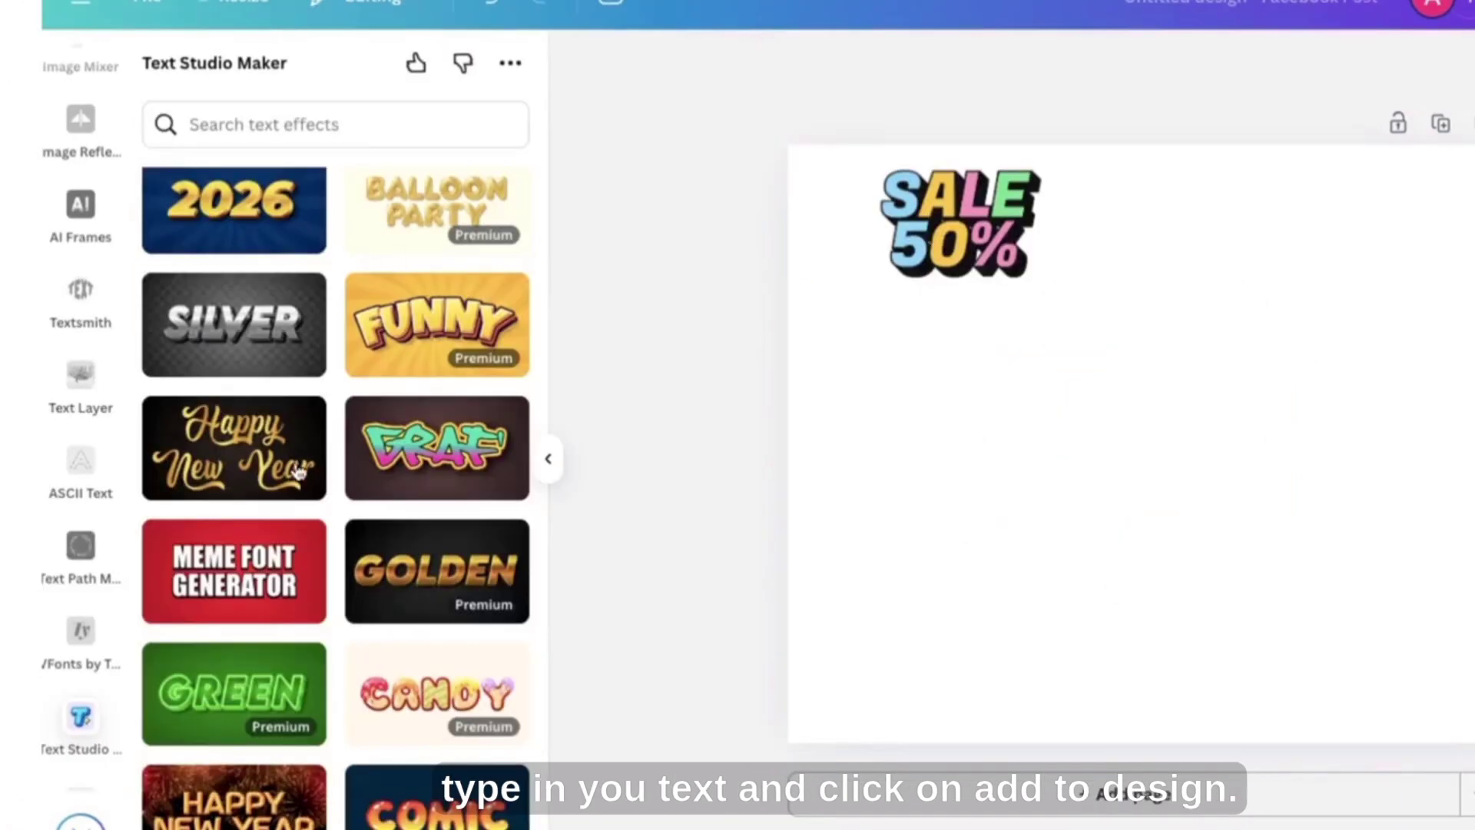
pyautogui.scroll(3, 299, 473)
pyautogui.scroll(-1, 296, 470)
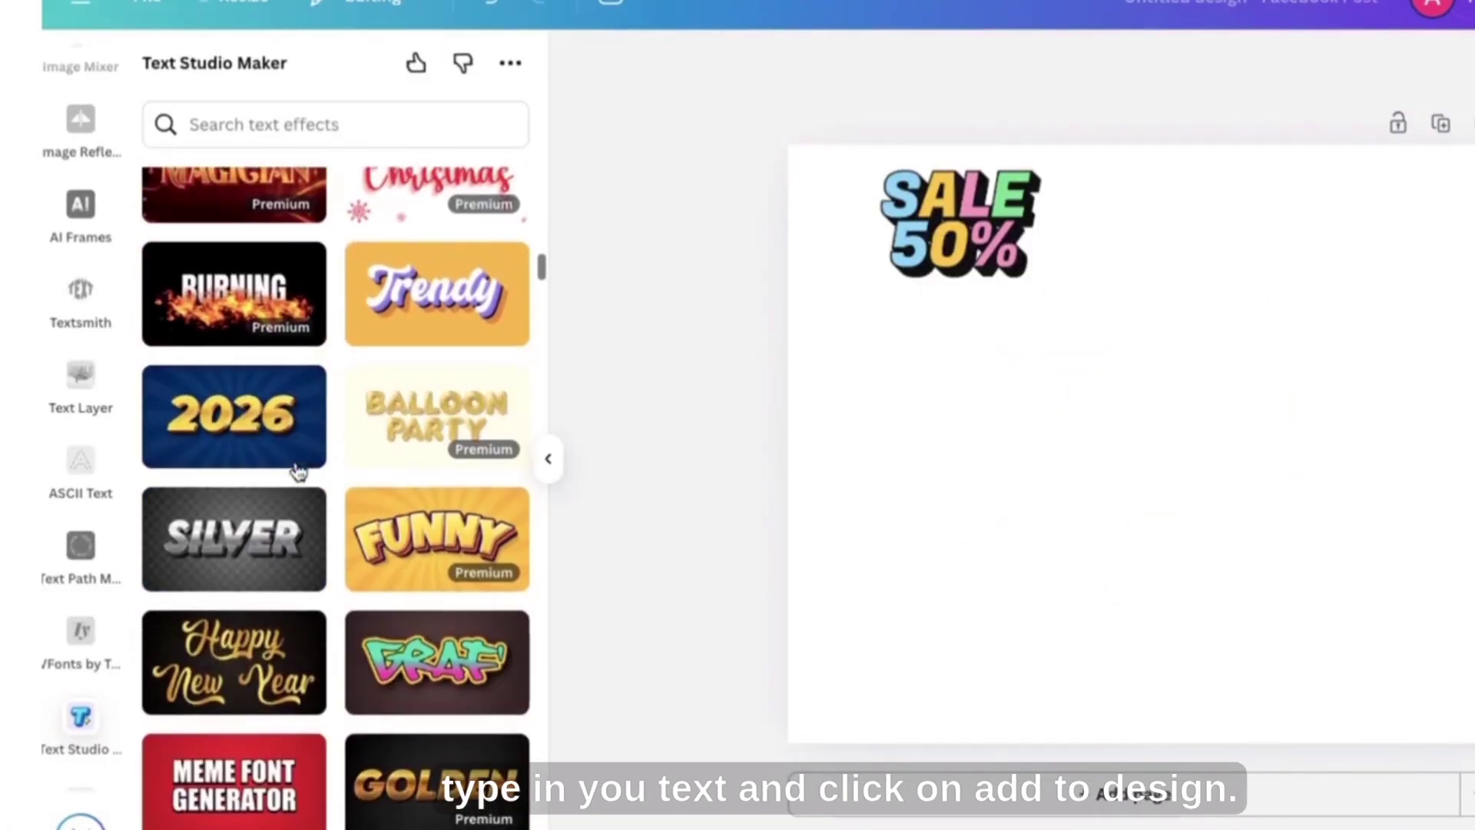
pyautogui.click(240, 546)
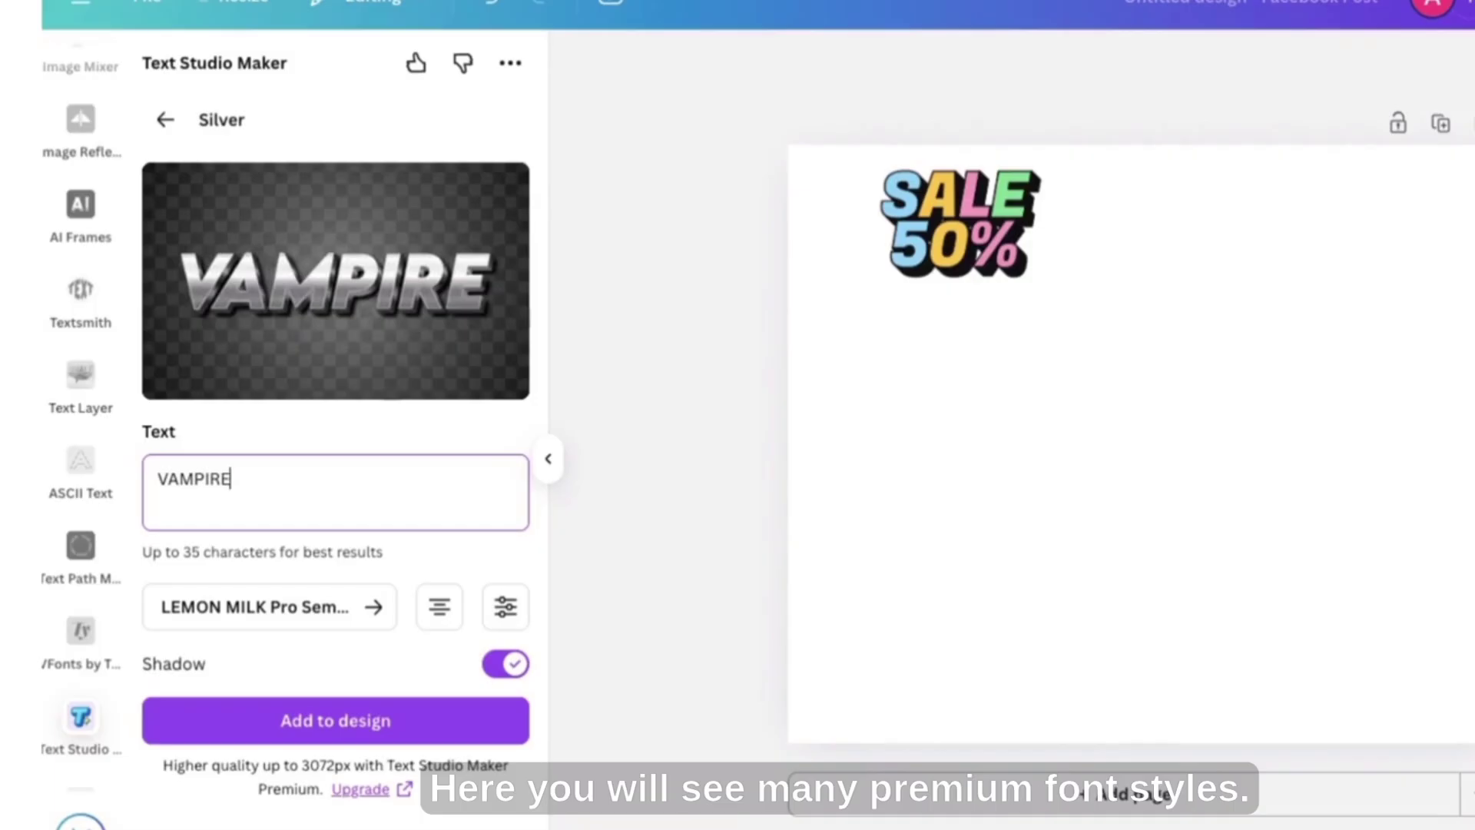
pyautogui.click(388, 739)
pyautogui.click(165, 120)
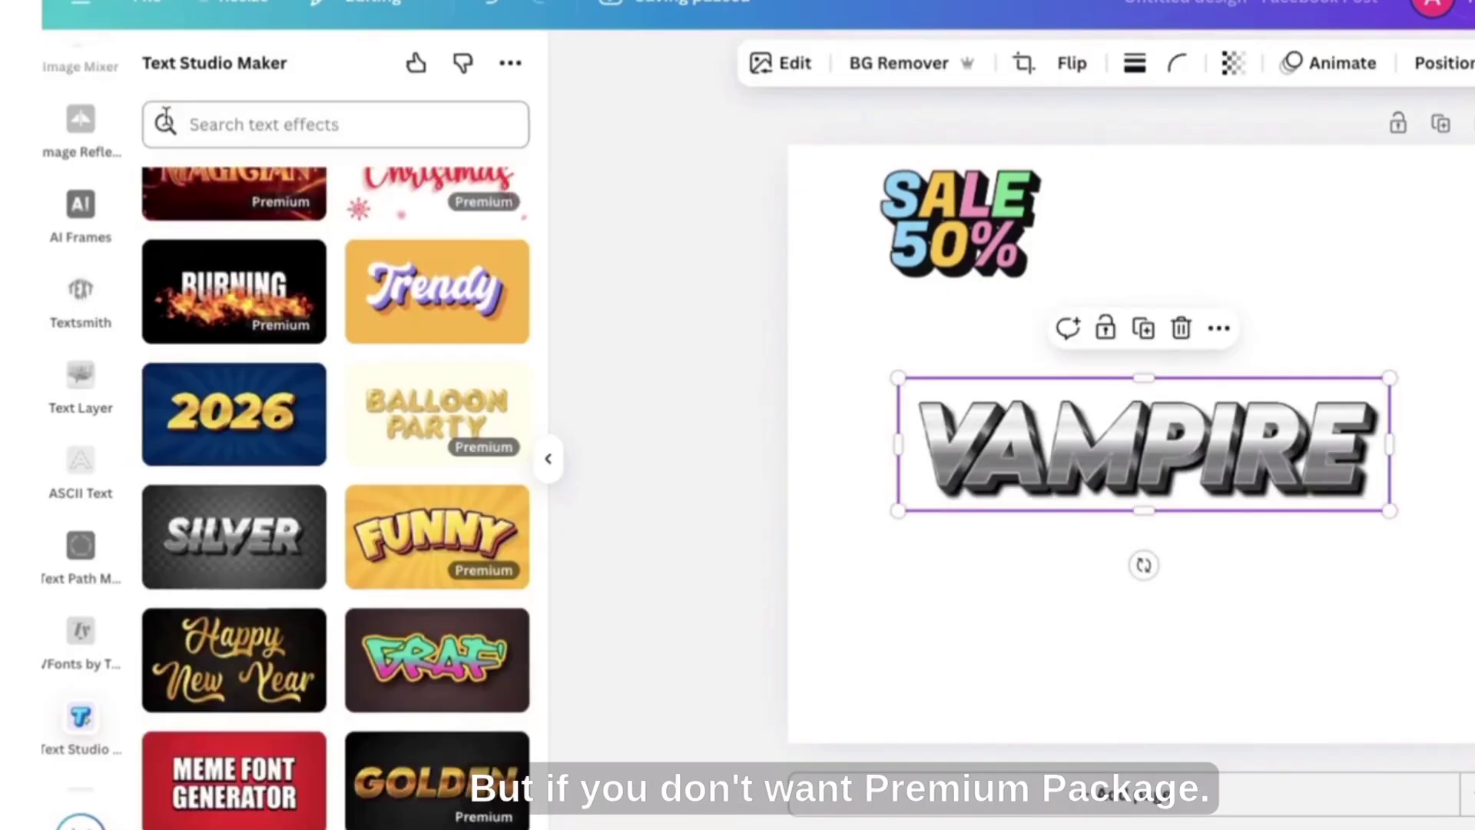
pyautogui.moveTo(1382, 511); pyautogui.dragTo(1103, 432)
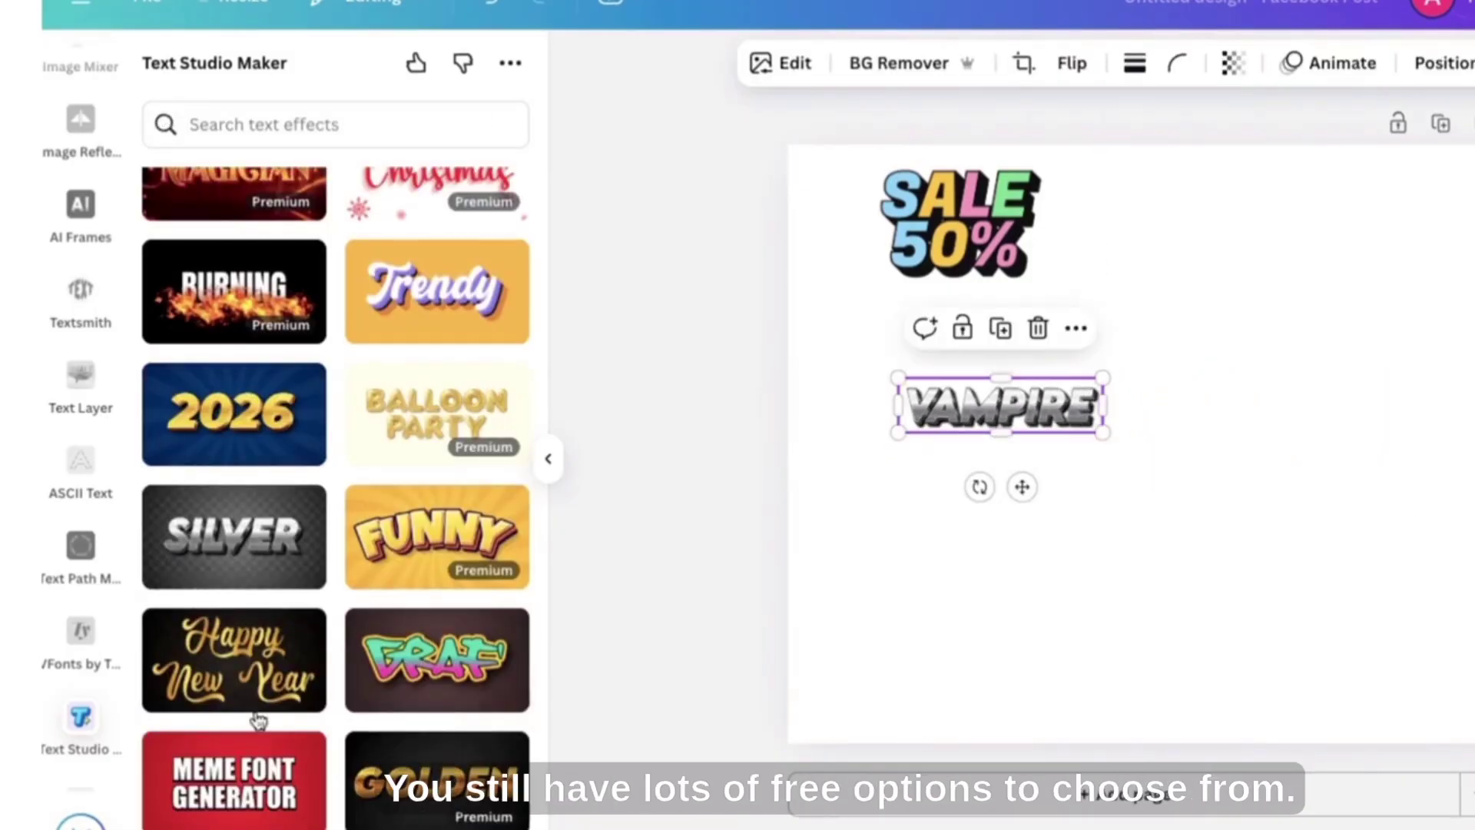
# - Add the Red 3D Style COKE graphic and shrink it
pyautogui.scroll(-8, 258, 719)
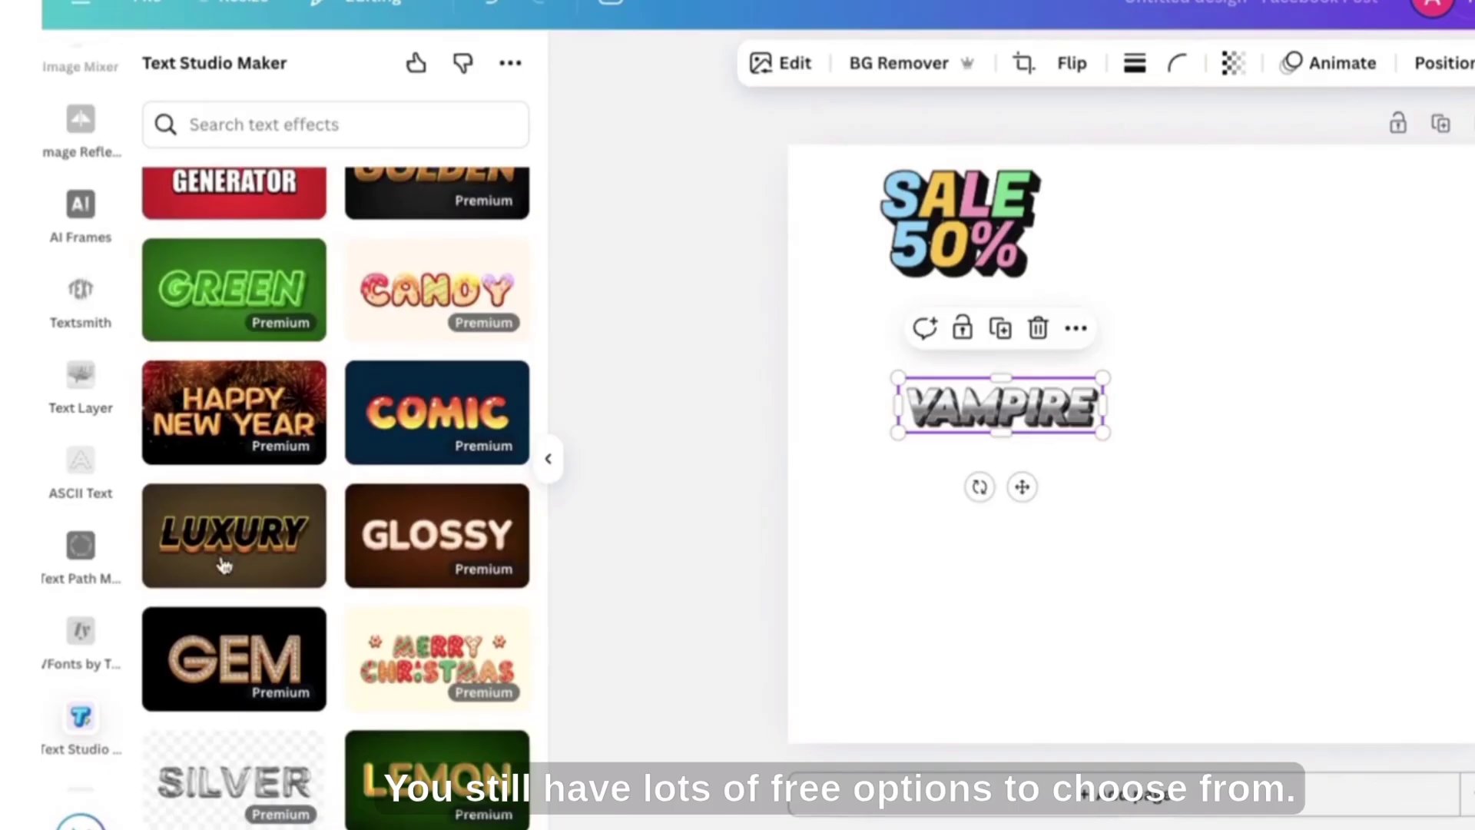
pyautogui.scroll(-10, 391, 708)
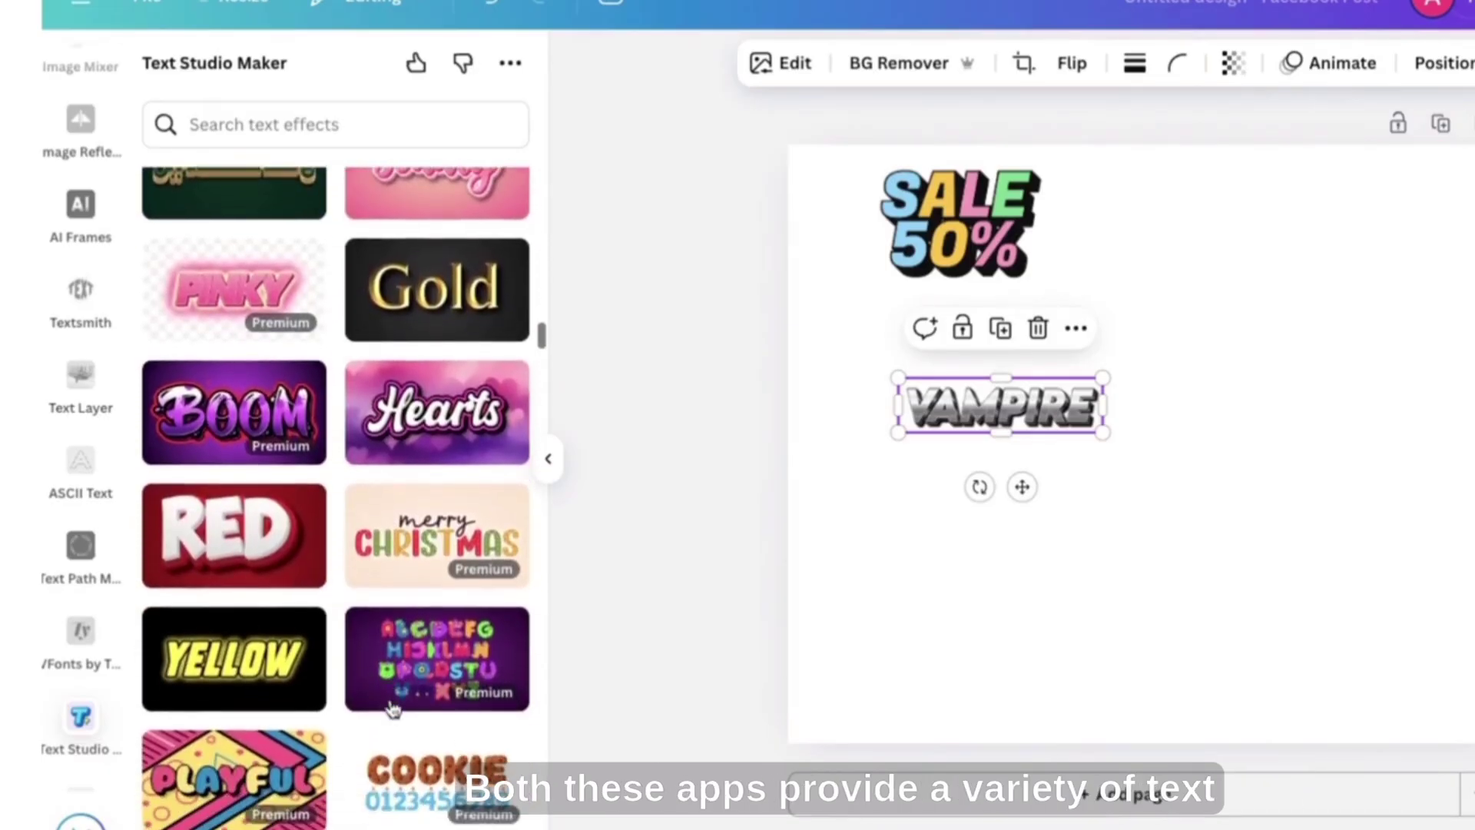
pyautogui.click(242, 580)
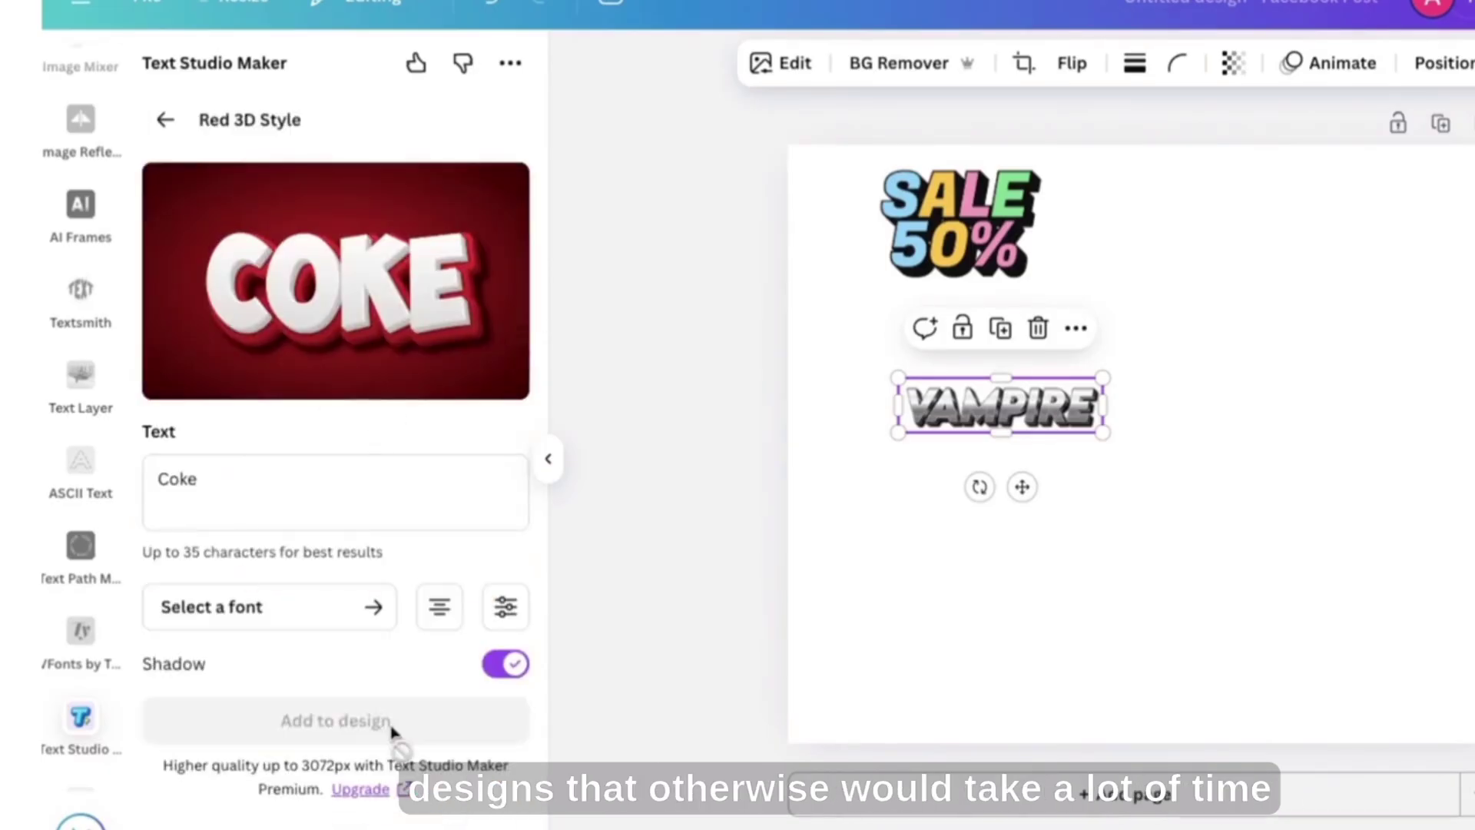
pyautogui.moveTo(861, 598); pyautogui.dragTo(1257, 383)
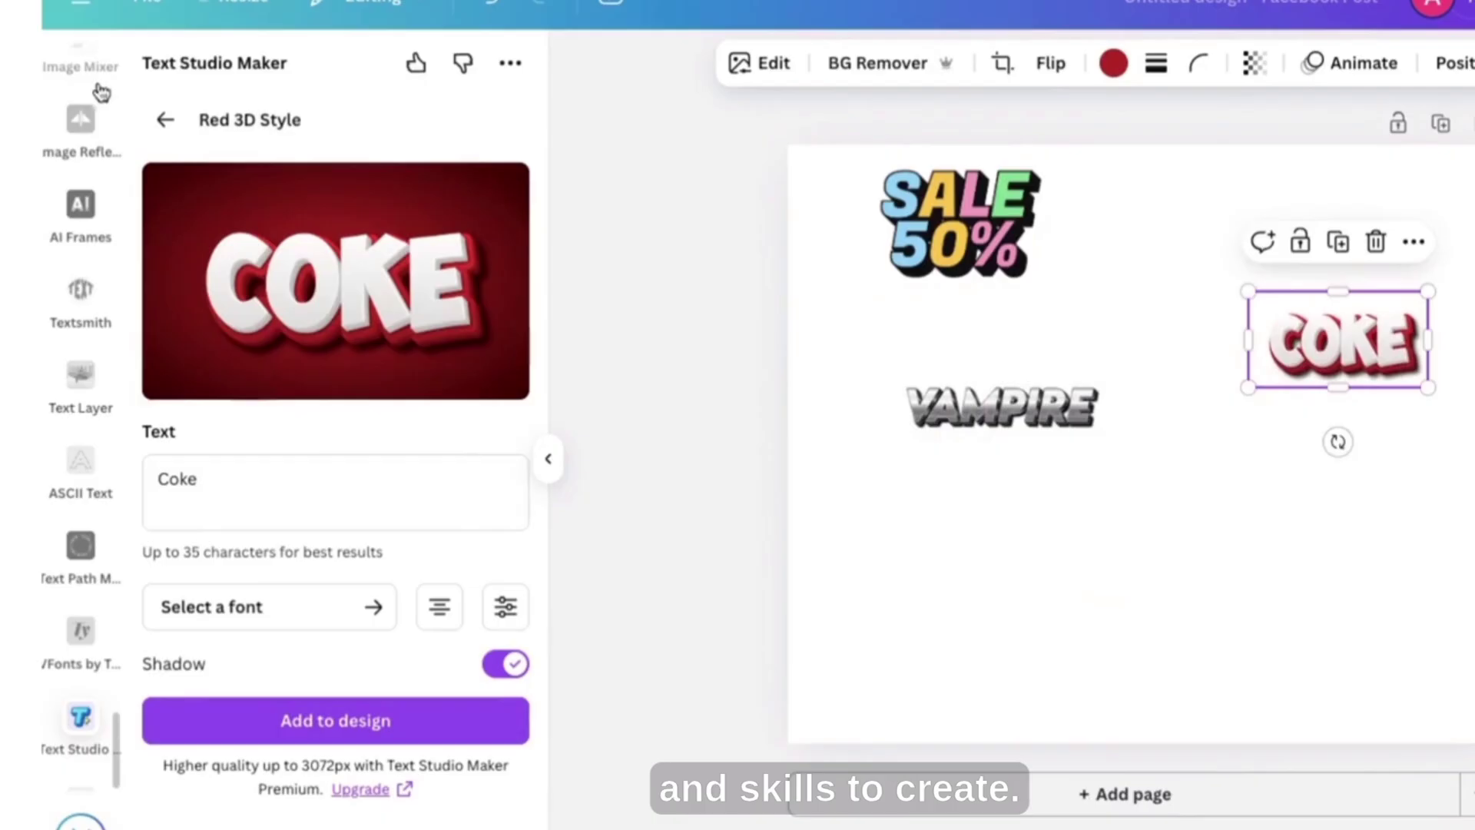
pyautogui.click(165, 119)
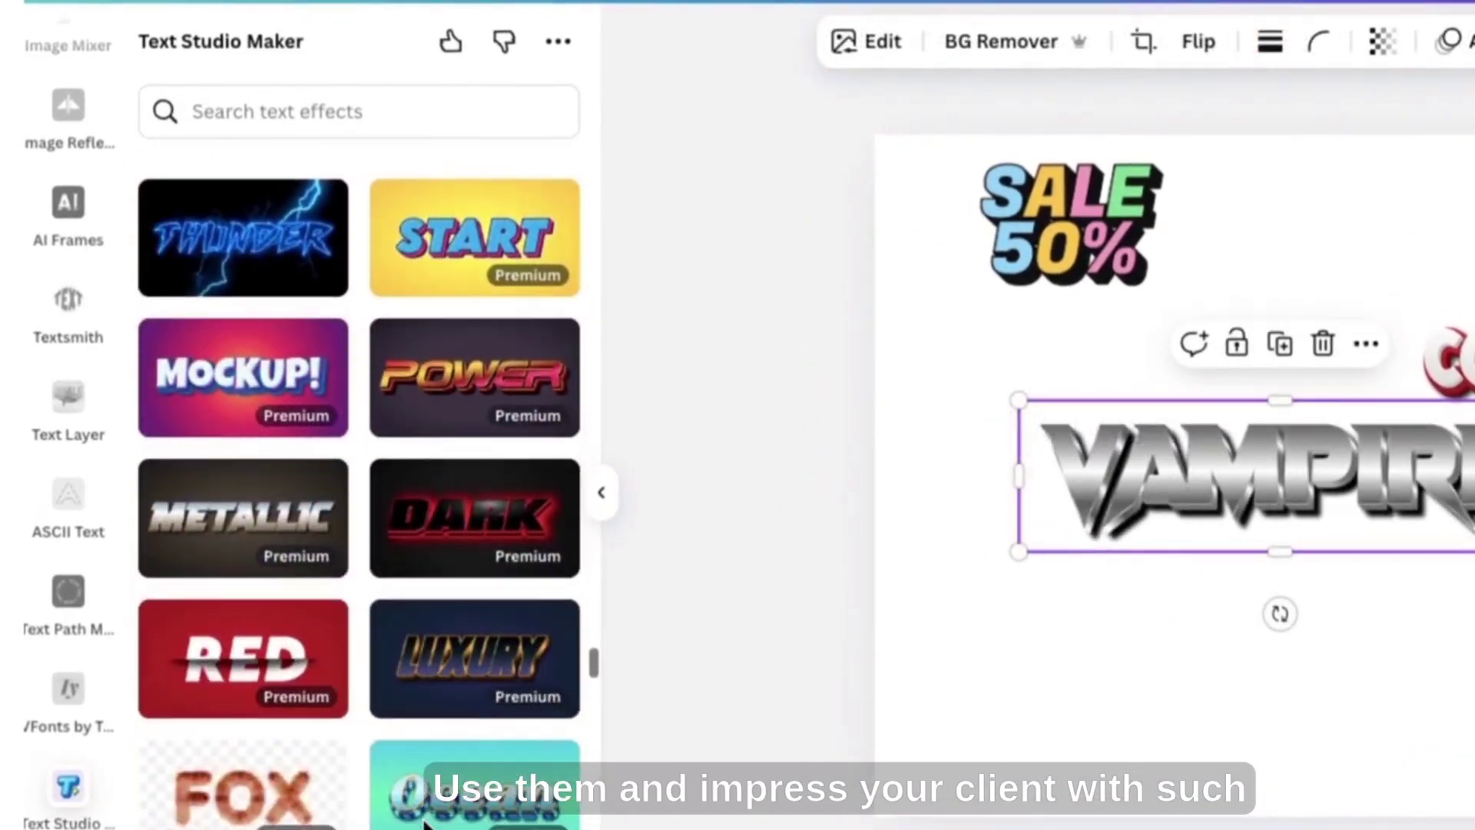
pyautogui.scroll(-15, 424, 821)
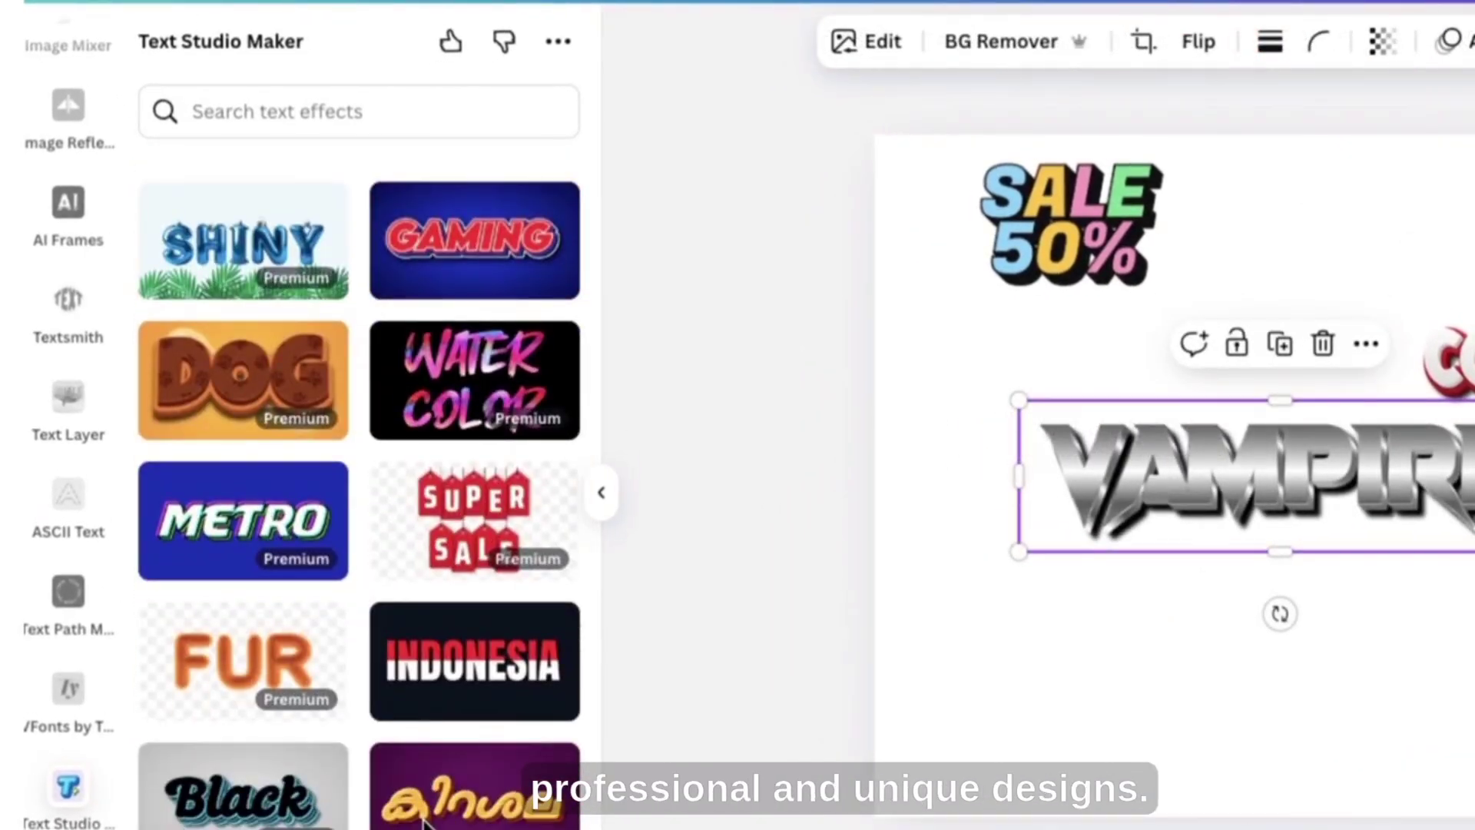
pyautogui.scroll(-5, 358, 492)
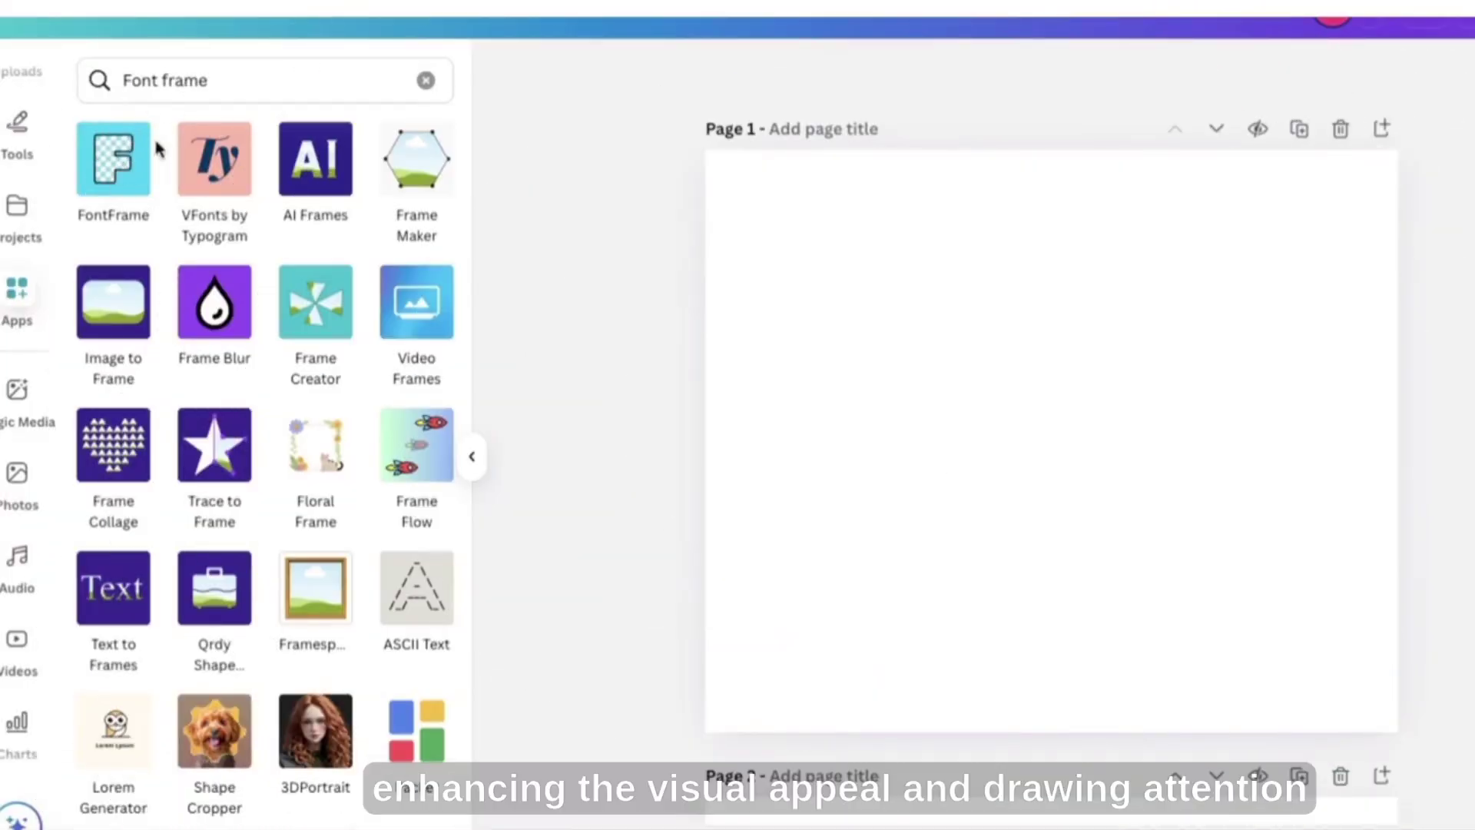
# - Shrink and move the desk photo, then use it to fill the HELLO WORLD text
pyautogui.click(143, 154)
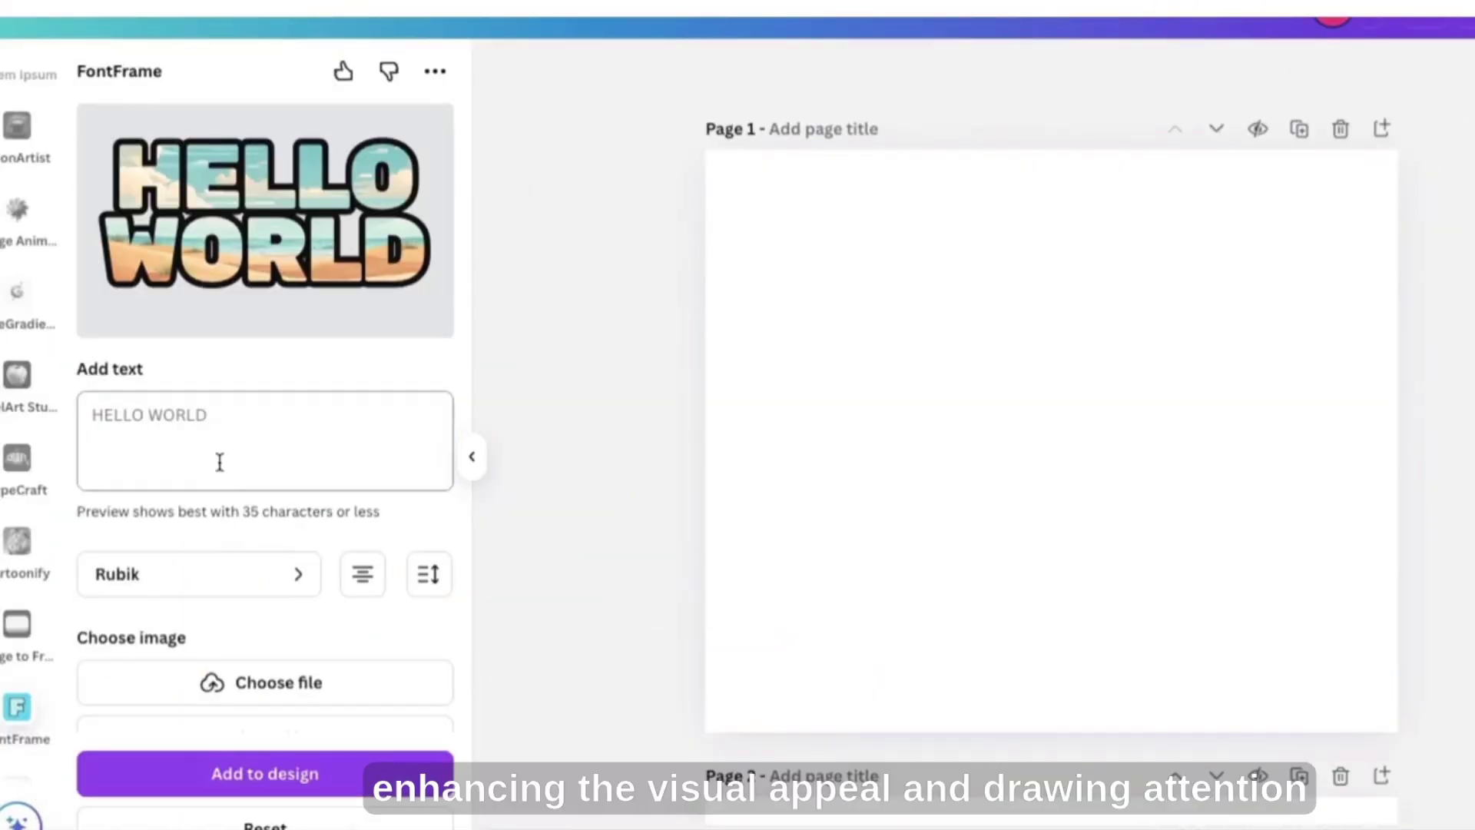
pyautogui.scroll(-5, 220, 461)
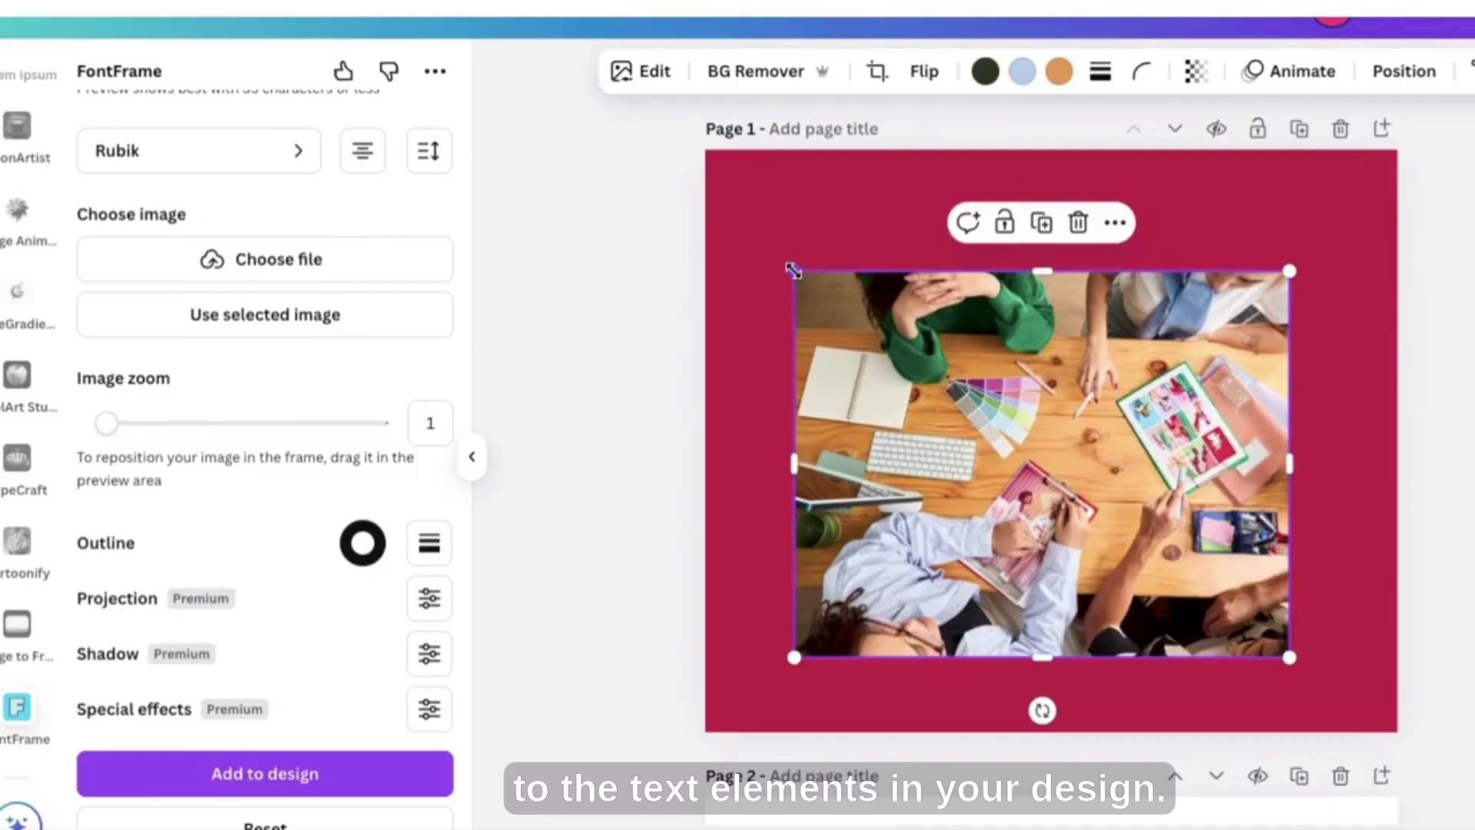
pyautogui.moveTo(793, 270); pyautogui.dragTo(1084, 398)
pyautogui.moveTo(1193, 576); pyautogui.dragTo(1278, 626)
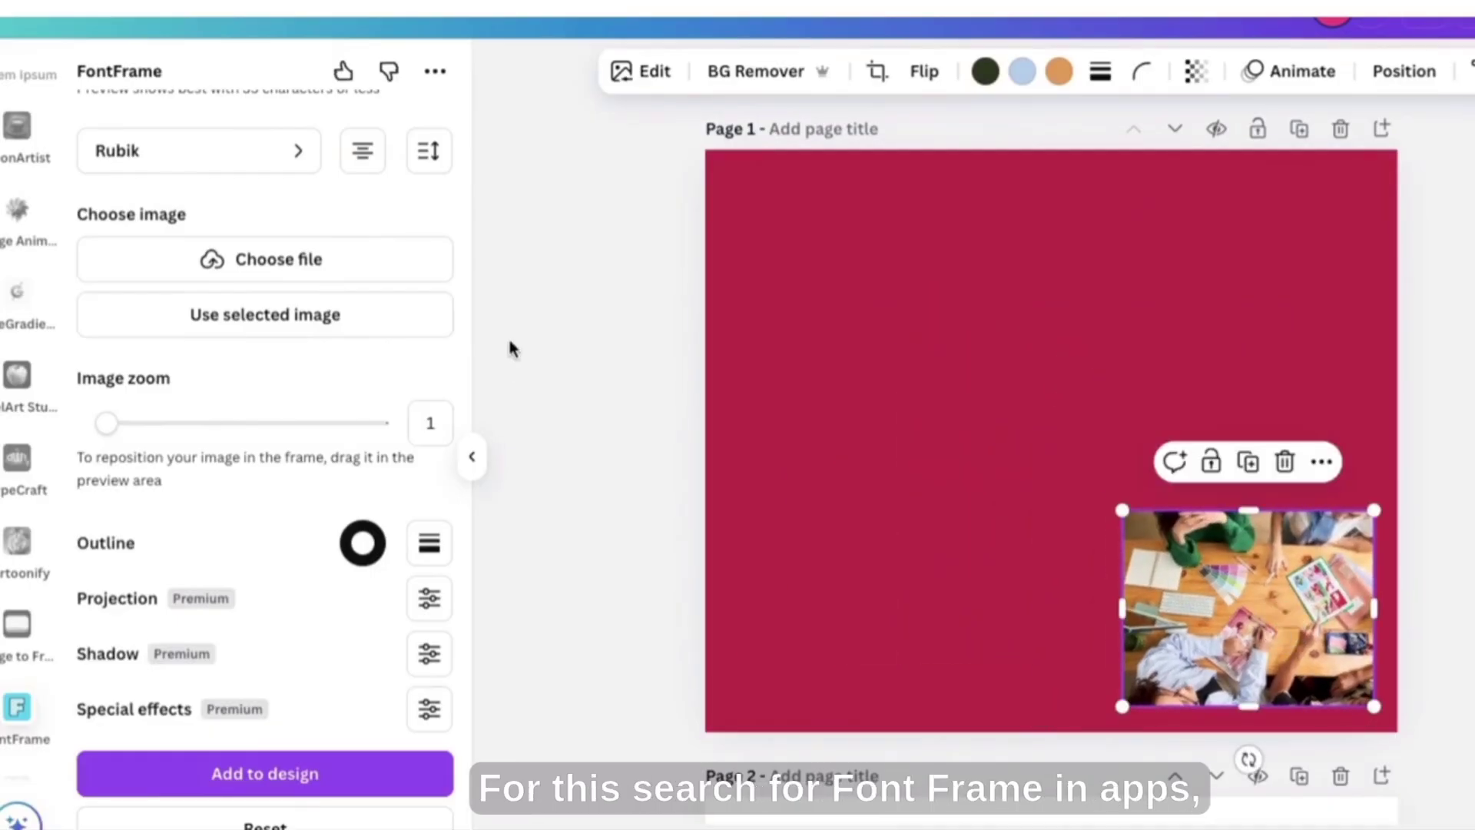
pyautogui.click(367, 327)
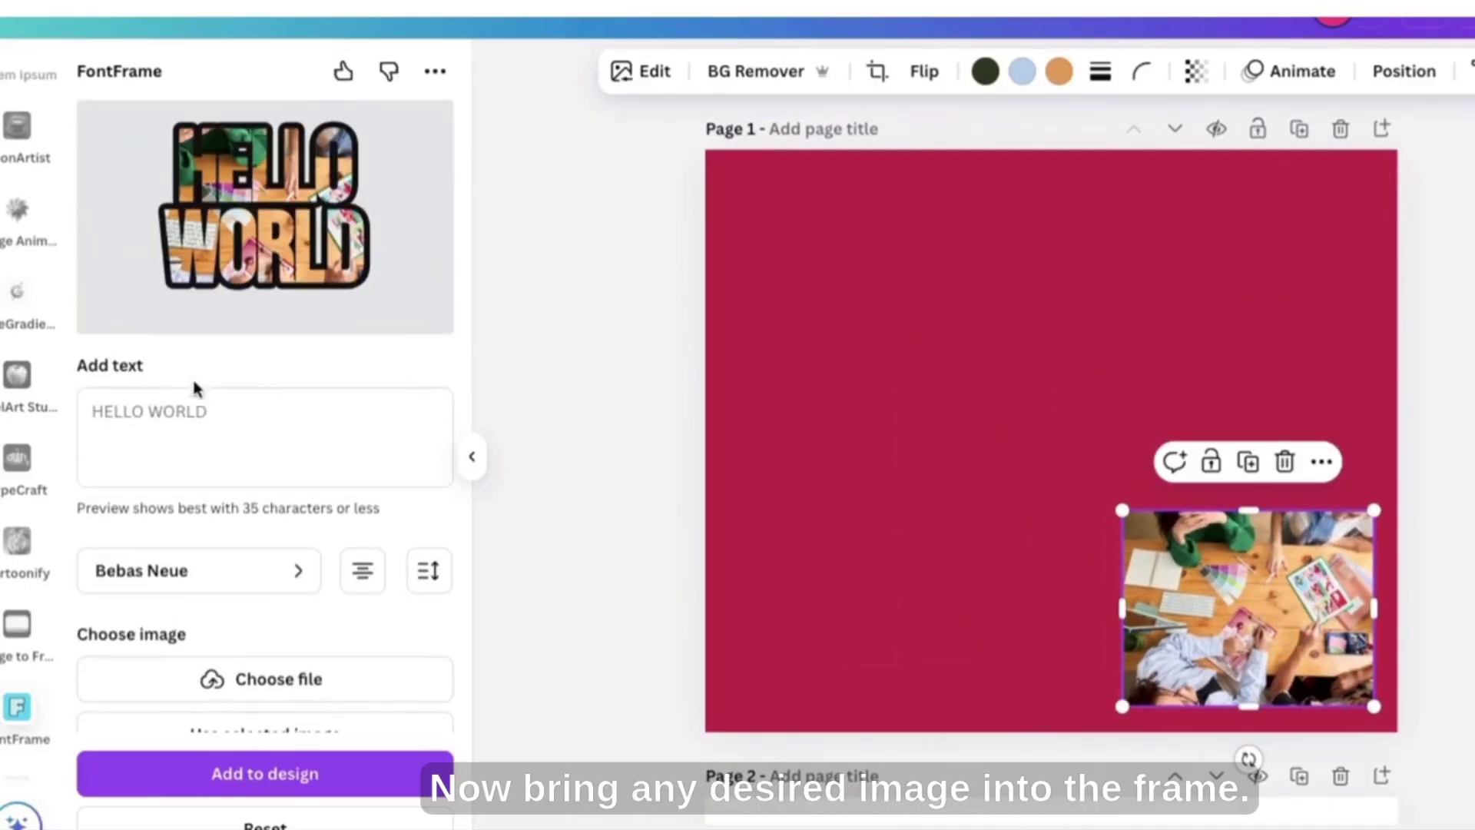
# - Give the HELLO WORLD letters a white outline
pyautogui.scroll(-2, 238, 434)
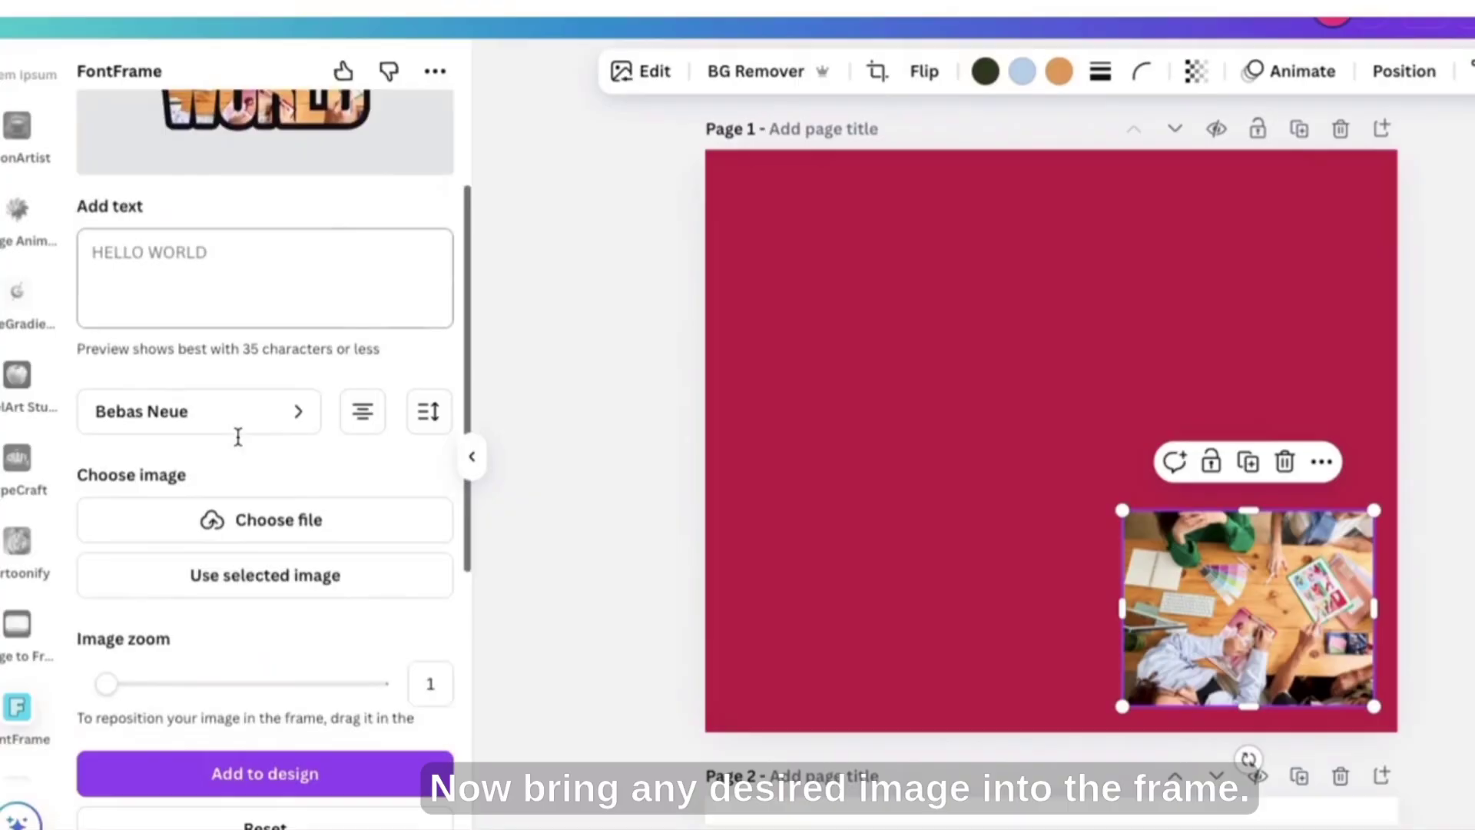
pyautogui.scroll(-2, 238, 436)
pyautogui.click(363, 624)
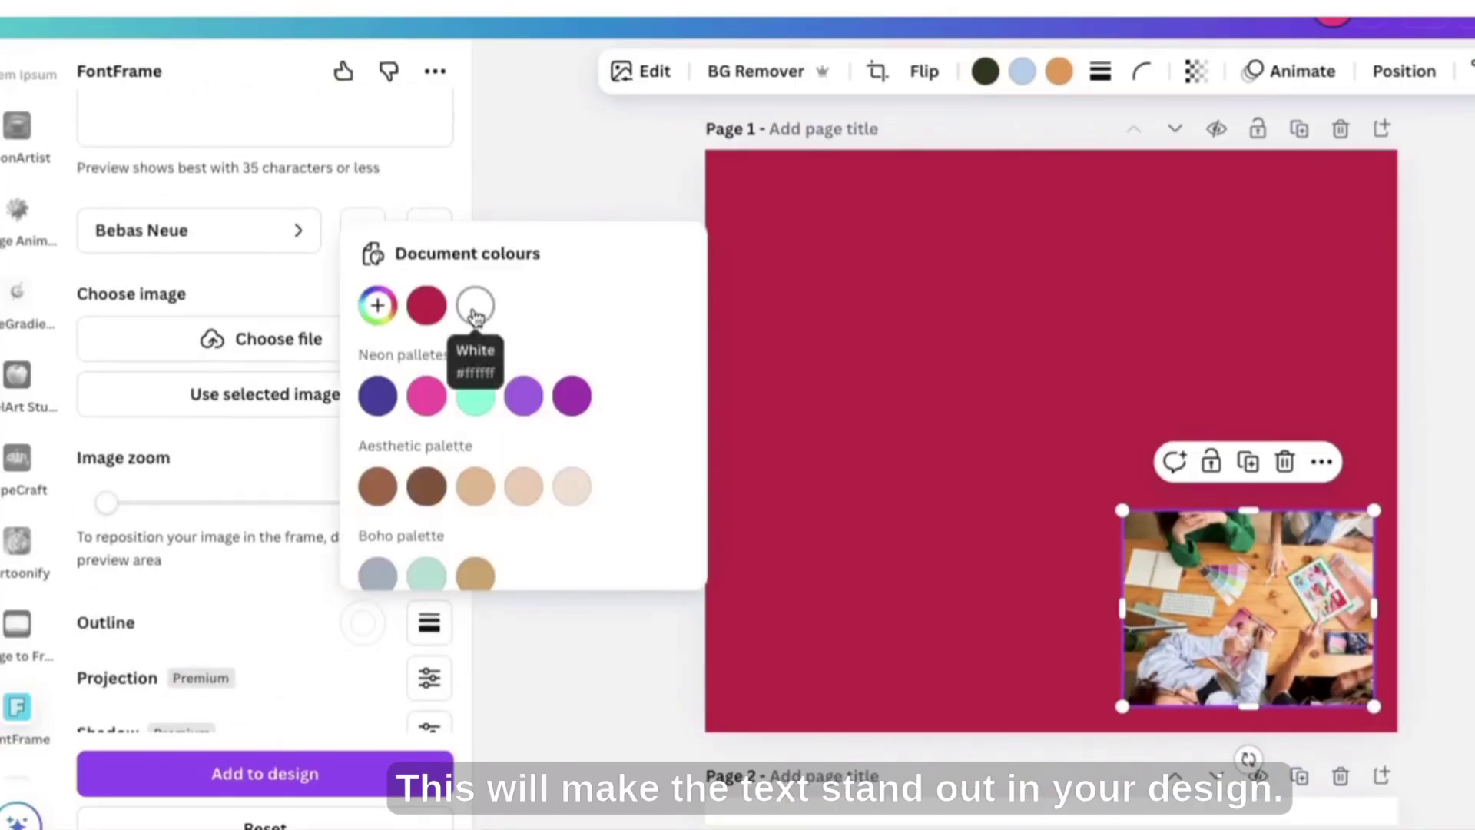
pyautogui.click(266, 279)
pyautogui.scroll(4, 265, 278)
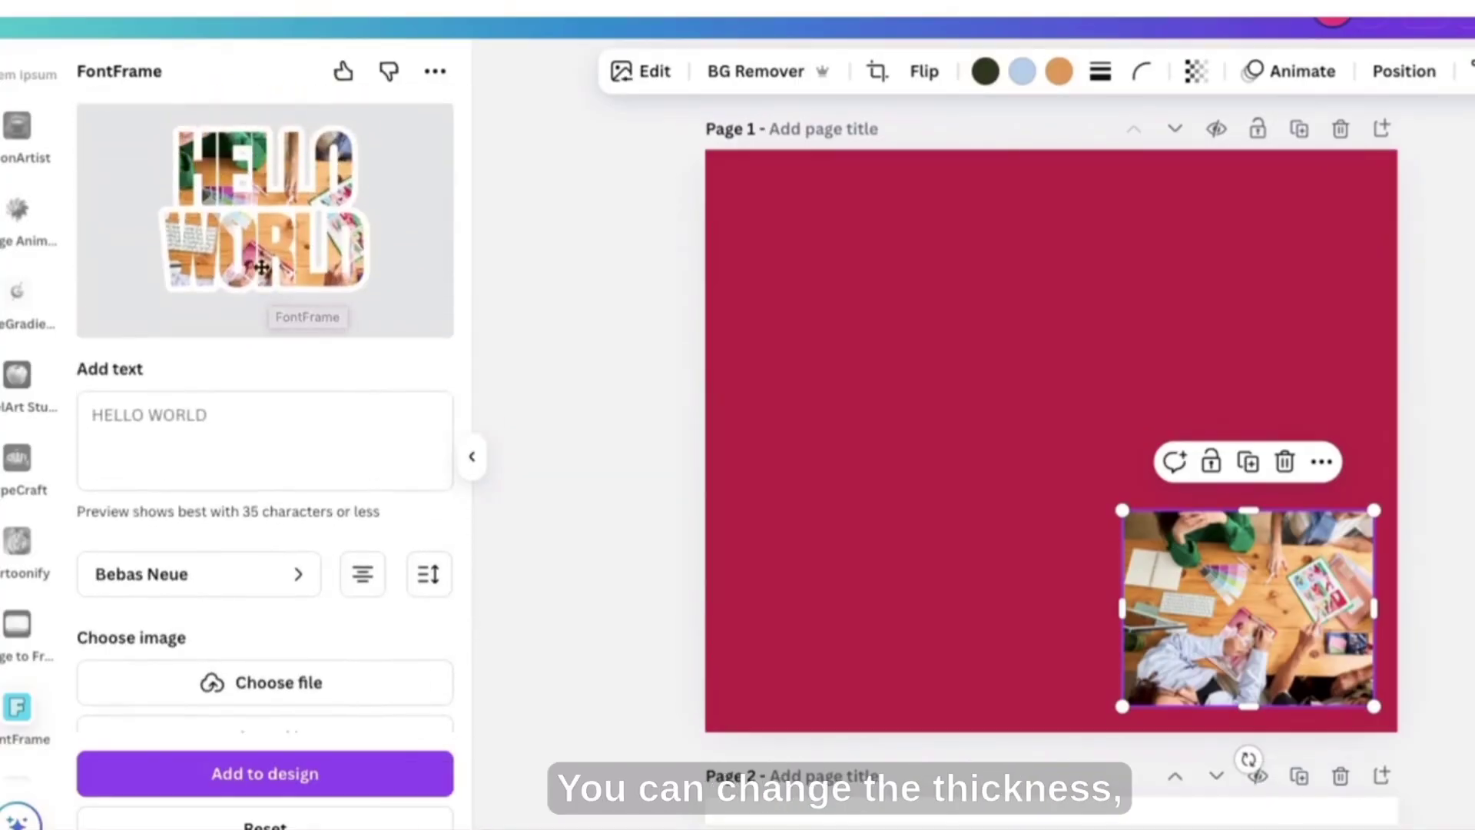
# - Widen the letter spacing to 365 and set image zoom to 1.4
pyautogui.click(429, 587)
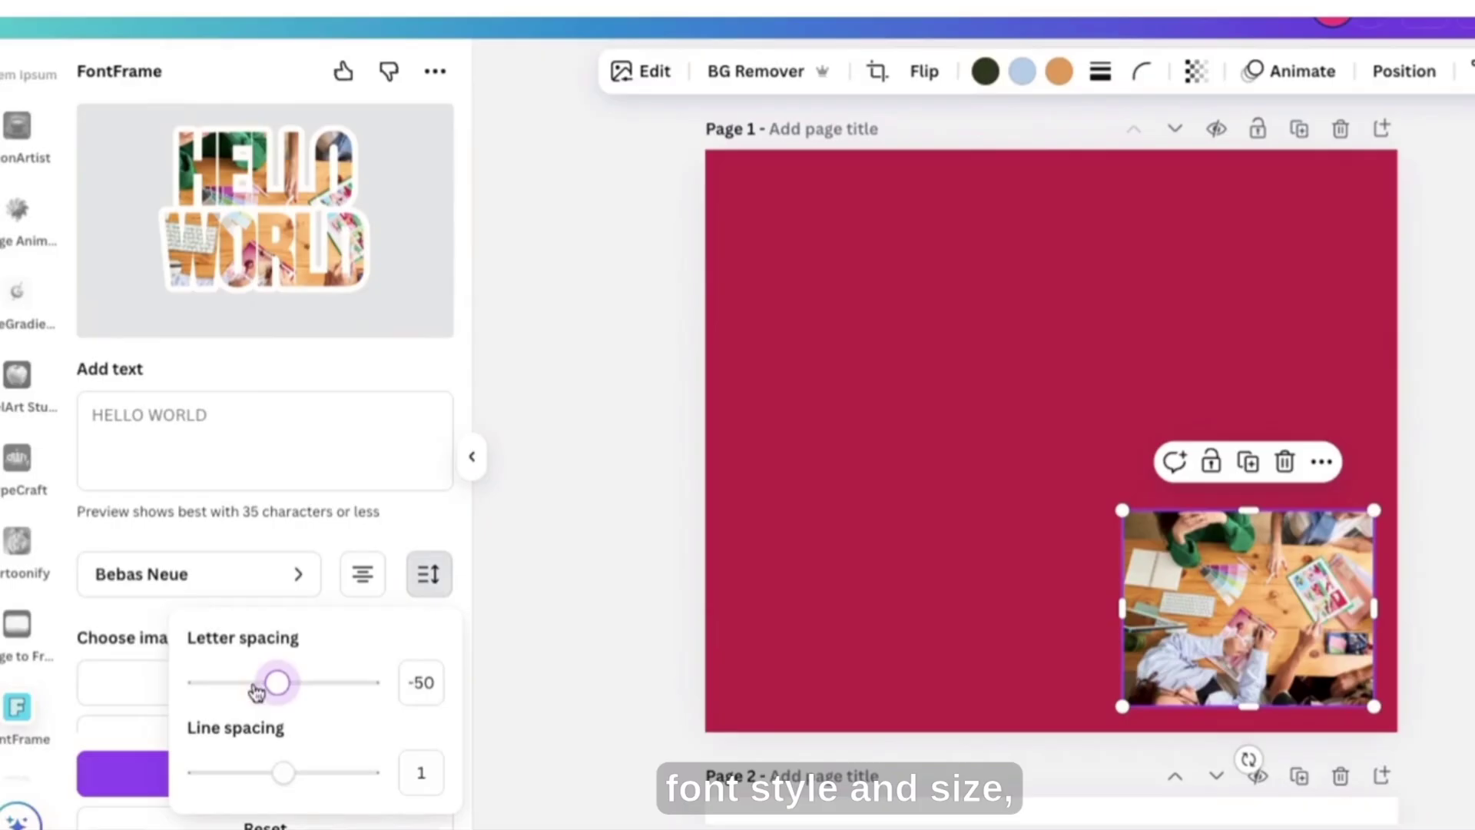
pyautogui.moveTo(256, 691); pyautogui.dragTo(327, 693)
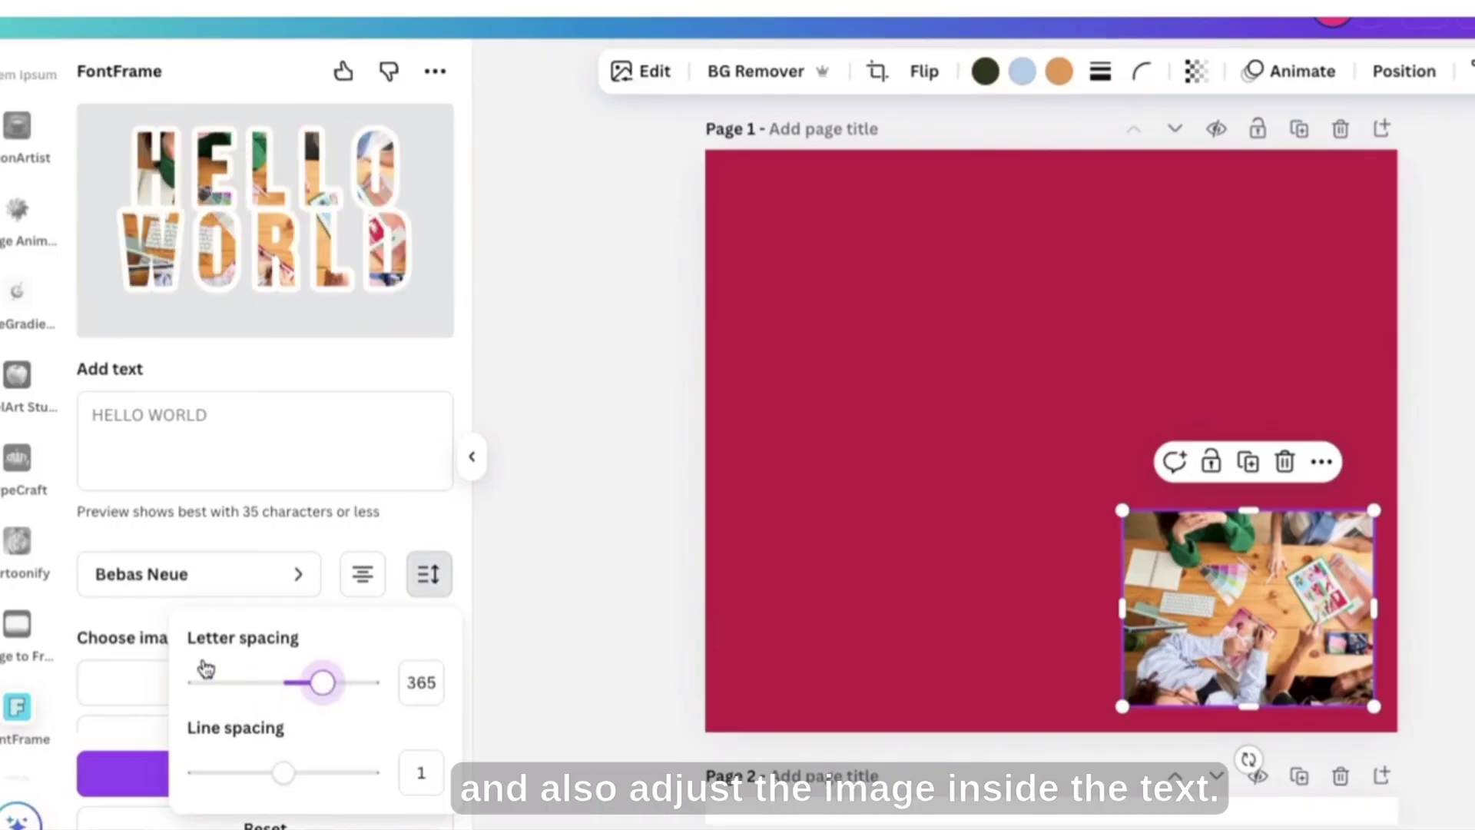
pyautogui.scroll(-5, 138, 619)
pyautogui.moveTo(108, 515); pyautogui.dragTo(134, 515)
pyautogui.scroll(5, 188, 343)
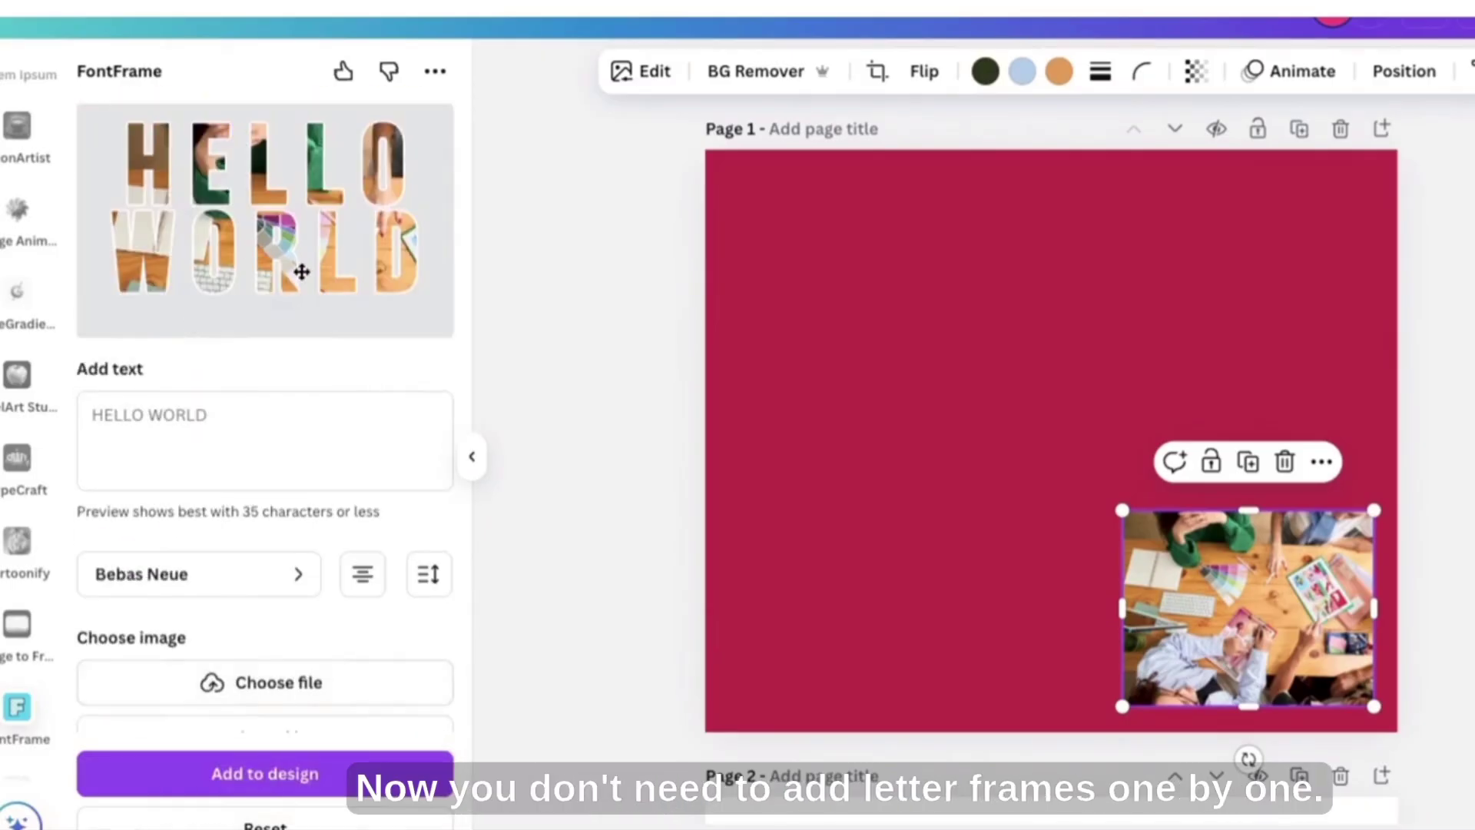
# - Reposition the photo inside the letters, delete the standalone photo, and add HELLO WORLD to the page
pyautogui.moveTo(283, 301); pyautogui.dragTo(310, 188)
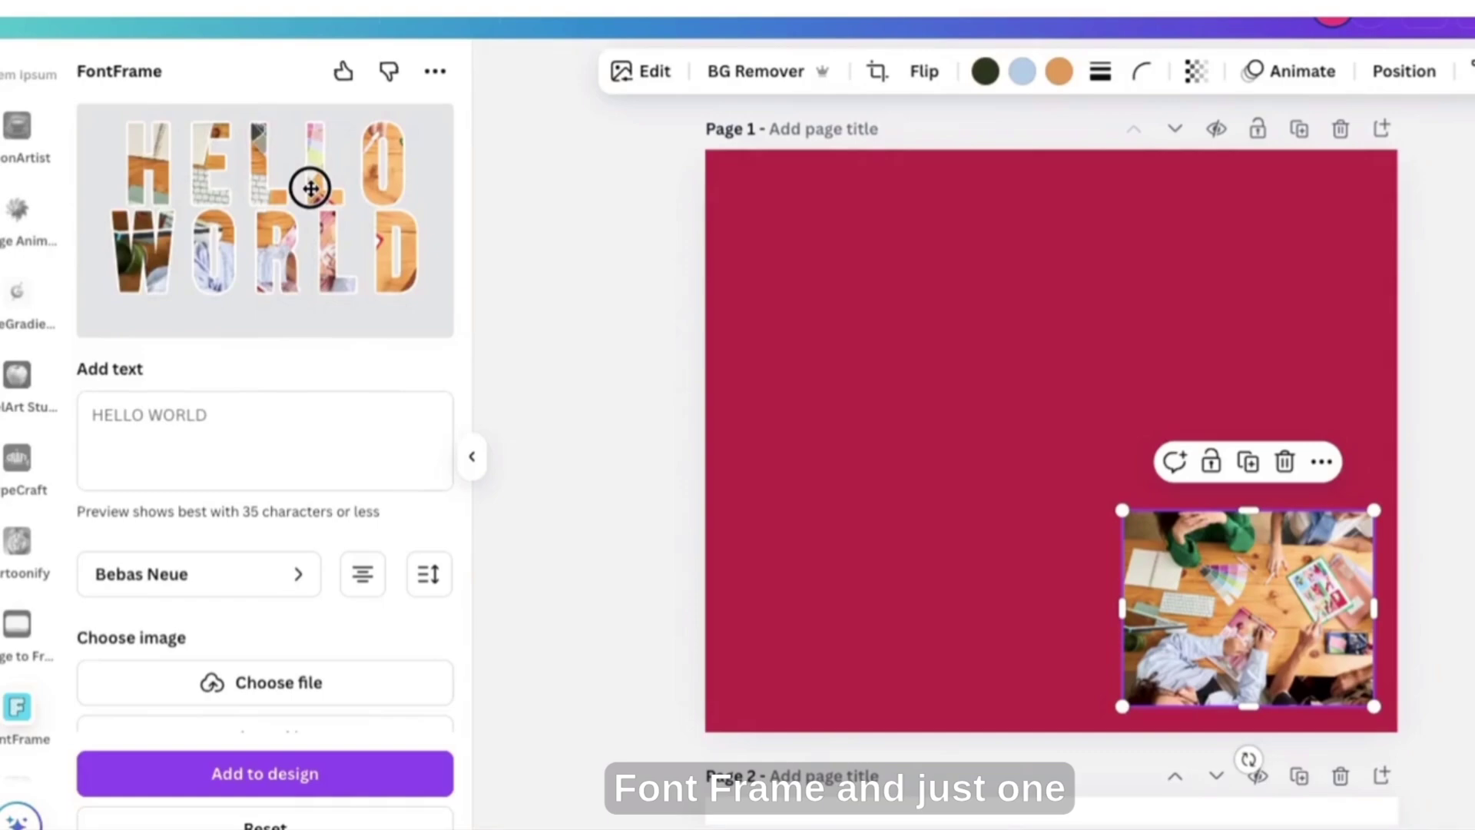
pyautogui.scroll(-5, 265, 538)
pyautogui.press('Delete')
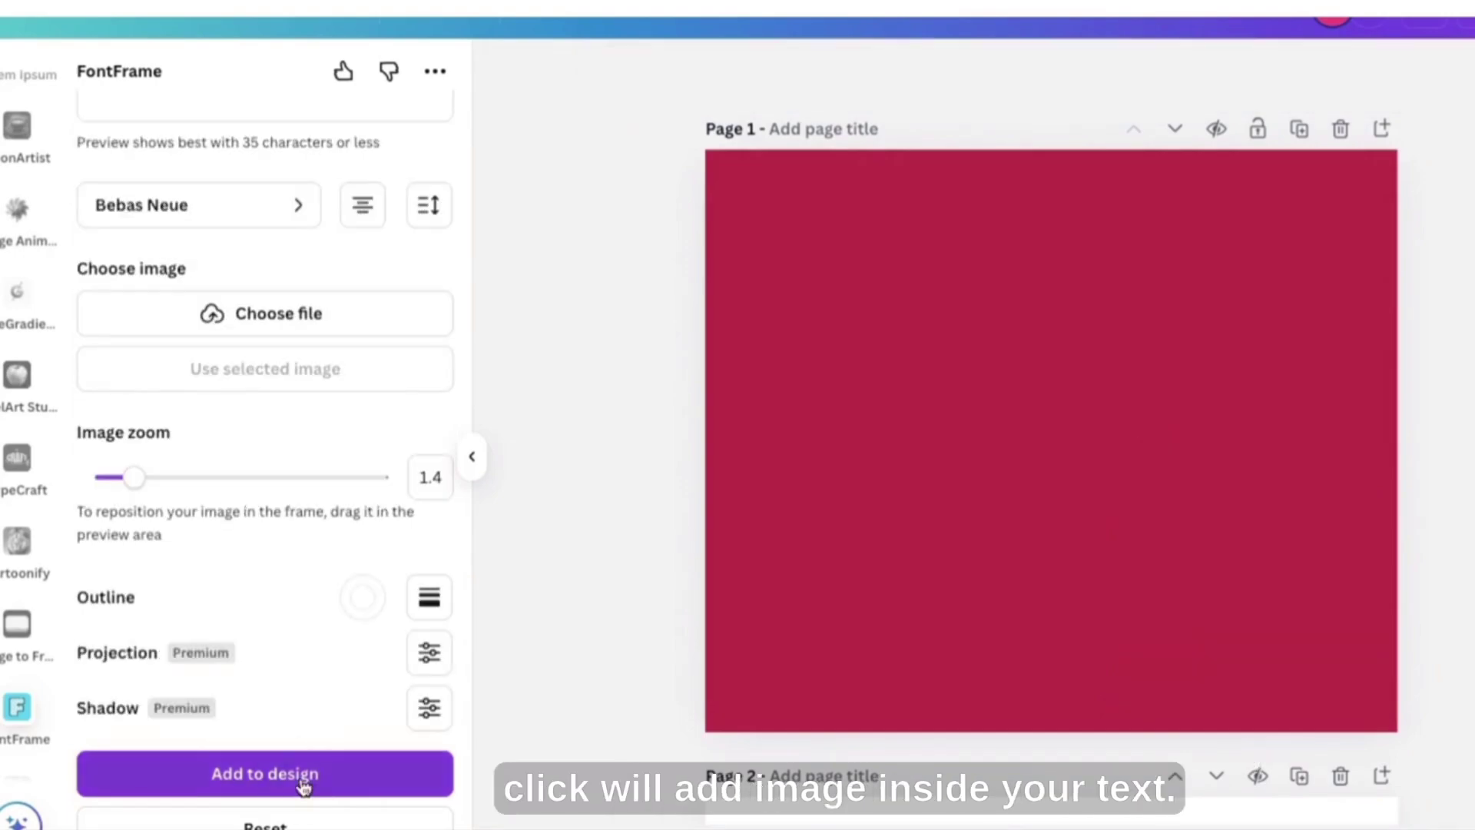
pyautogui.click(303, 779)
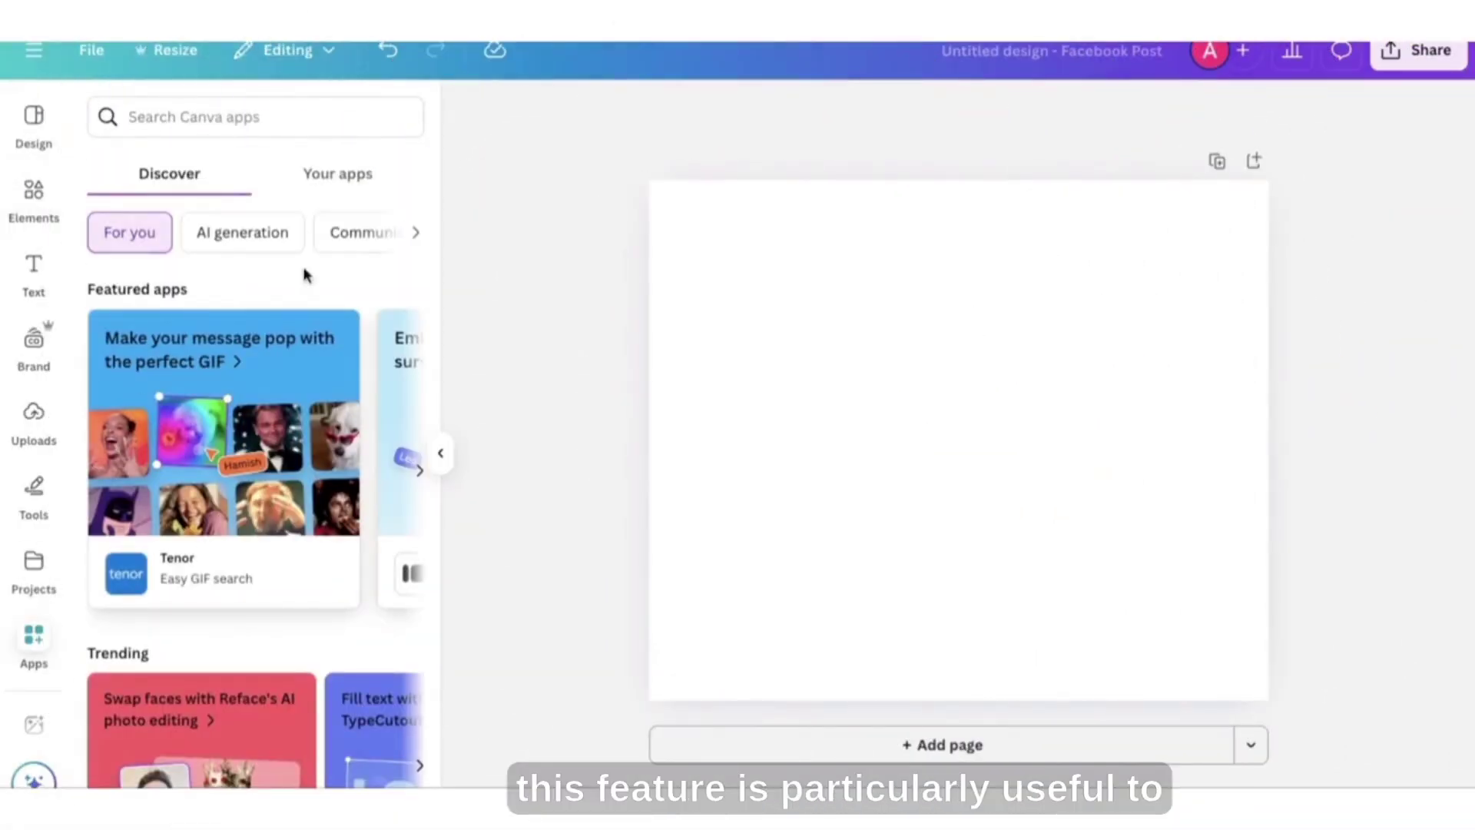
# - Search apps for 'TYPE extrude' and open TypeExtrude
pyautogui.write('TYPE extrude')
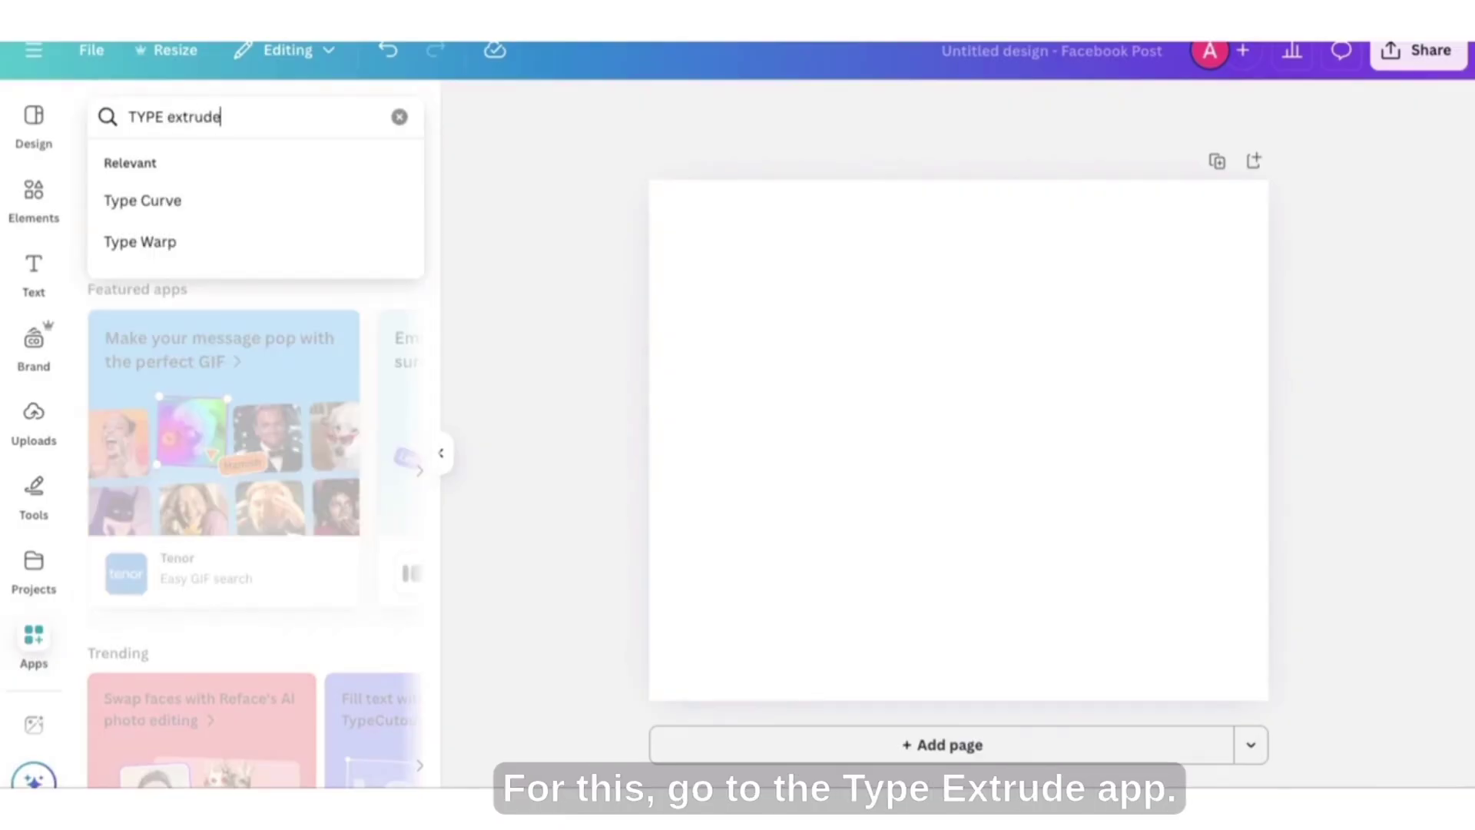
pyautogui.press('Return')
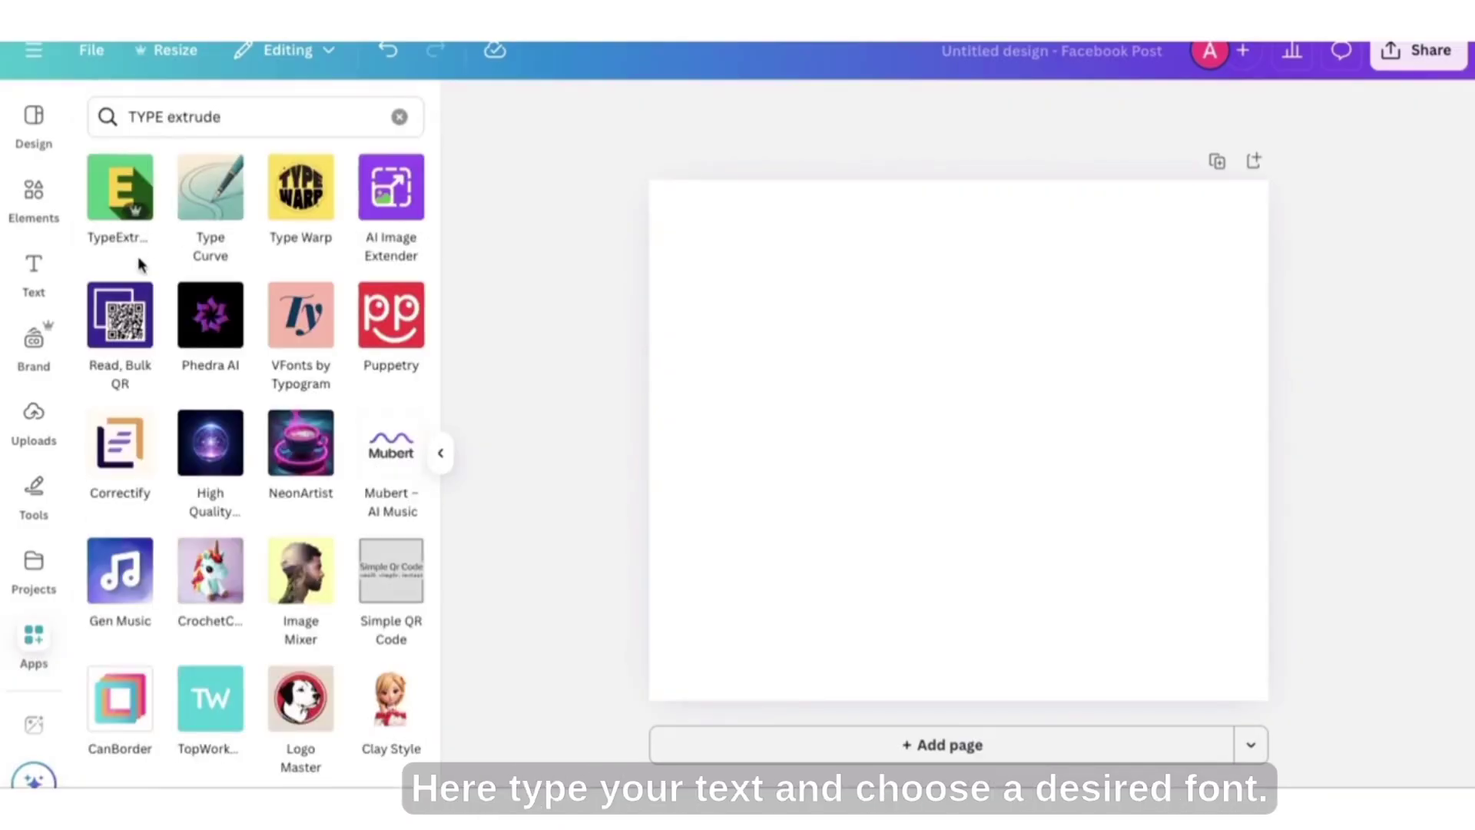
pyautogui.click(119, 212)
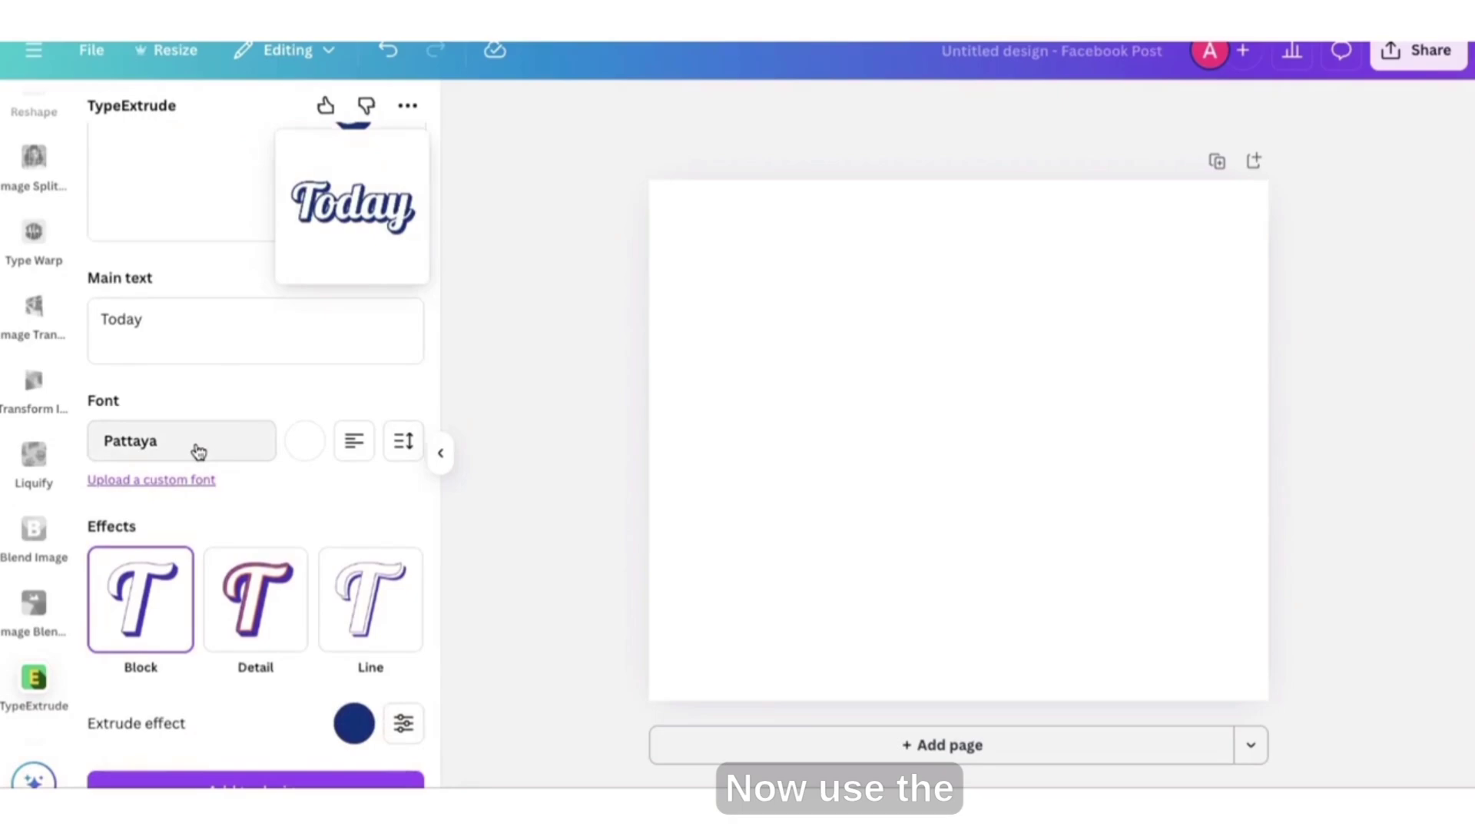
# - Give Today a 850.9 Detail-style extrusion, adding then removing the 3D shadow
pyautogui.scroll(-2, 351, 517)
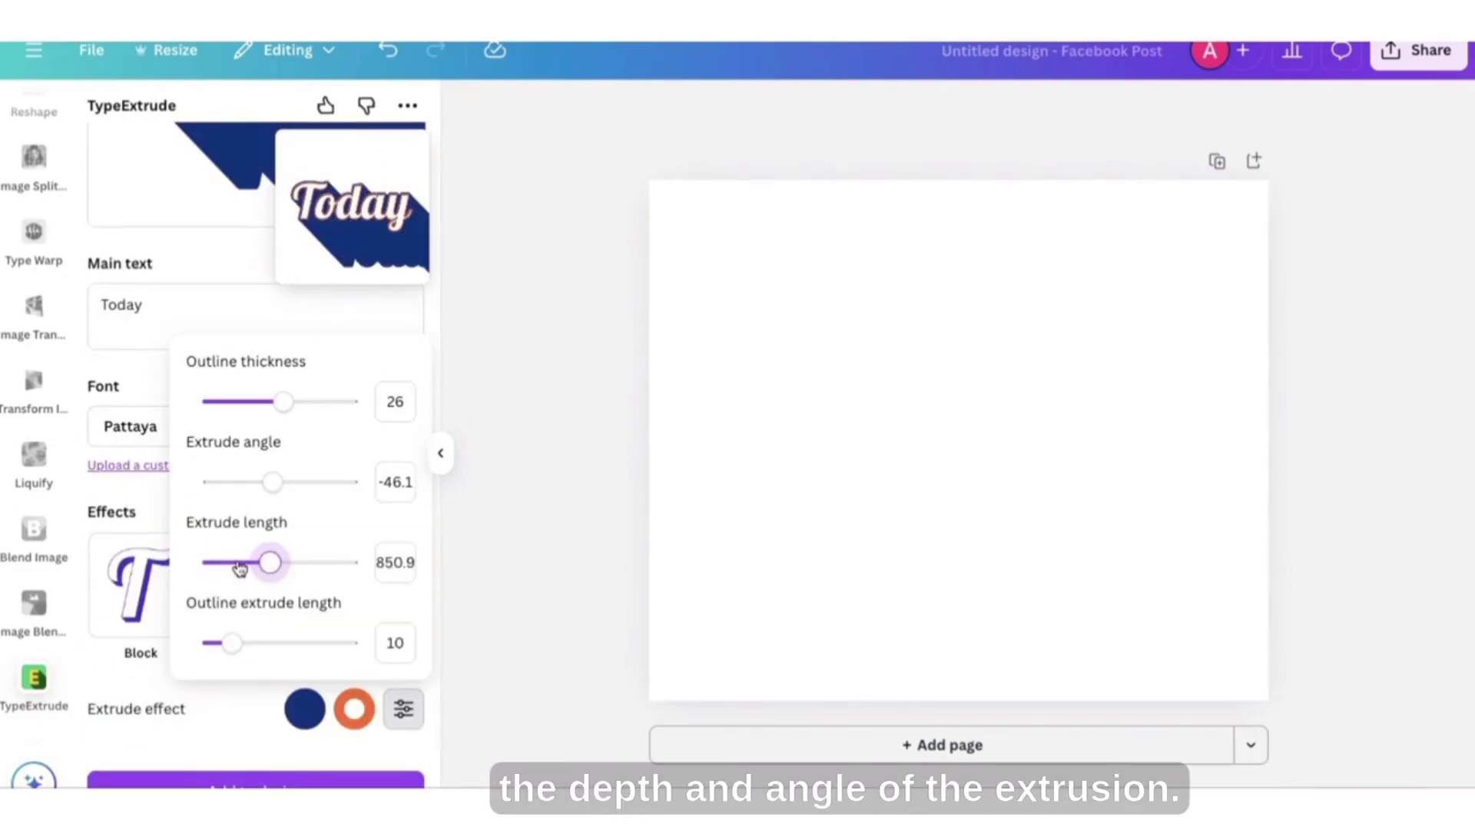
pyautogui.click(140, 493)
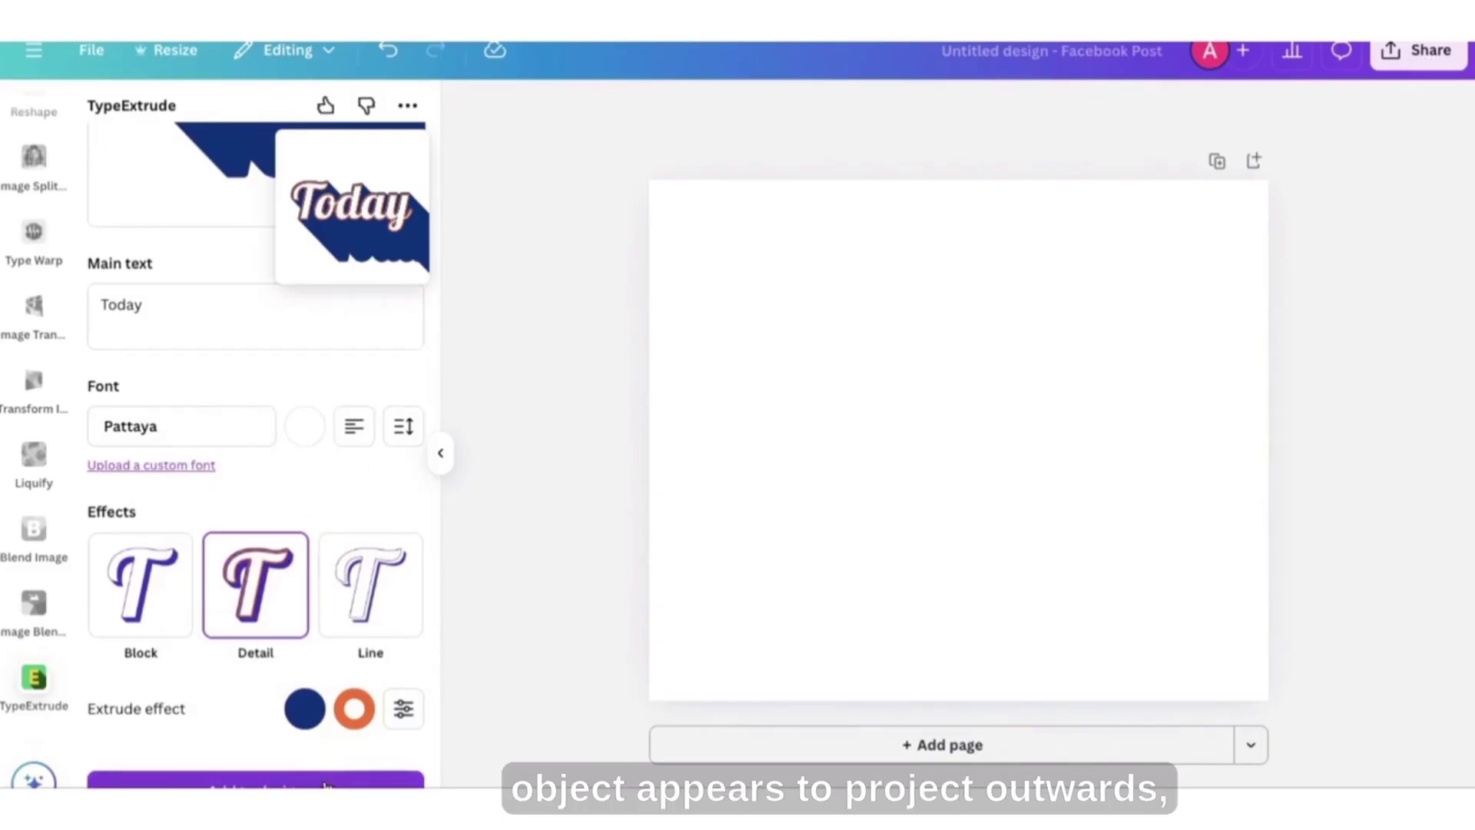
pyautogui.scroll(-2, 275, 738)
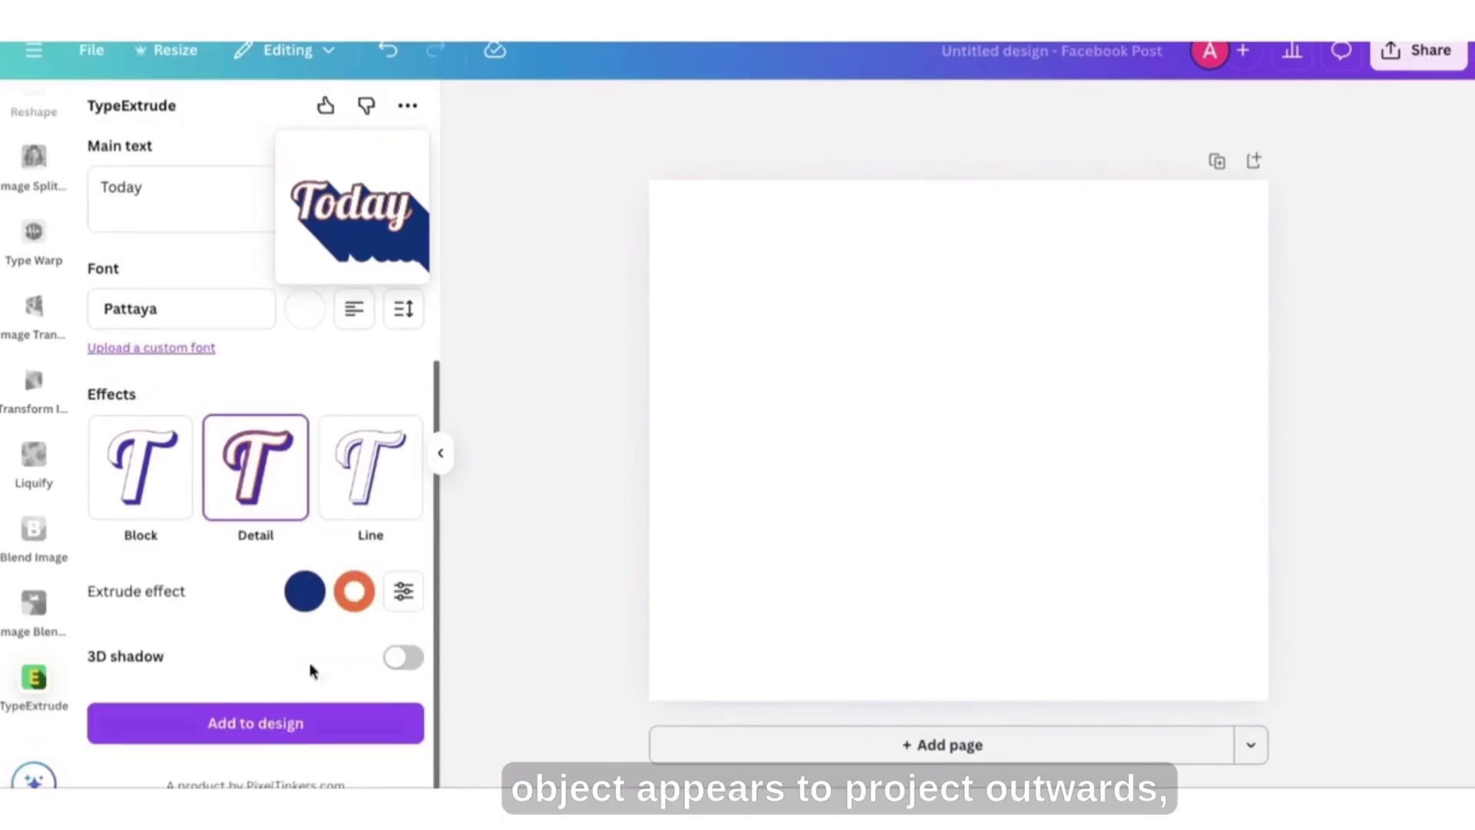
pyautogui.click(404, 658)
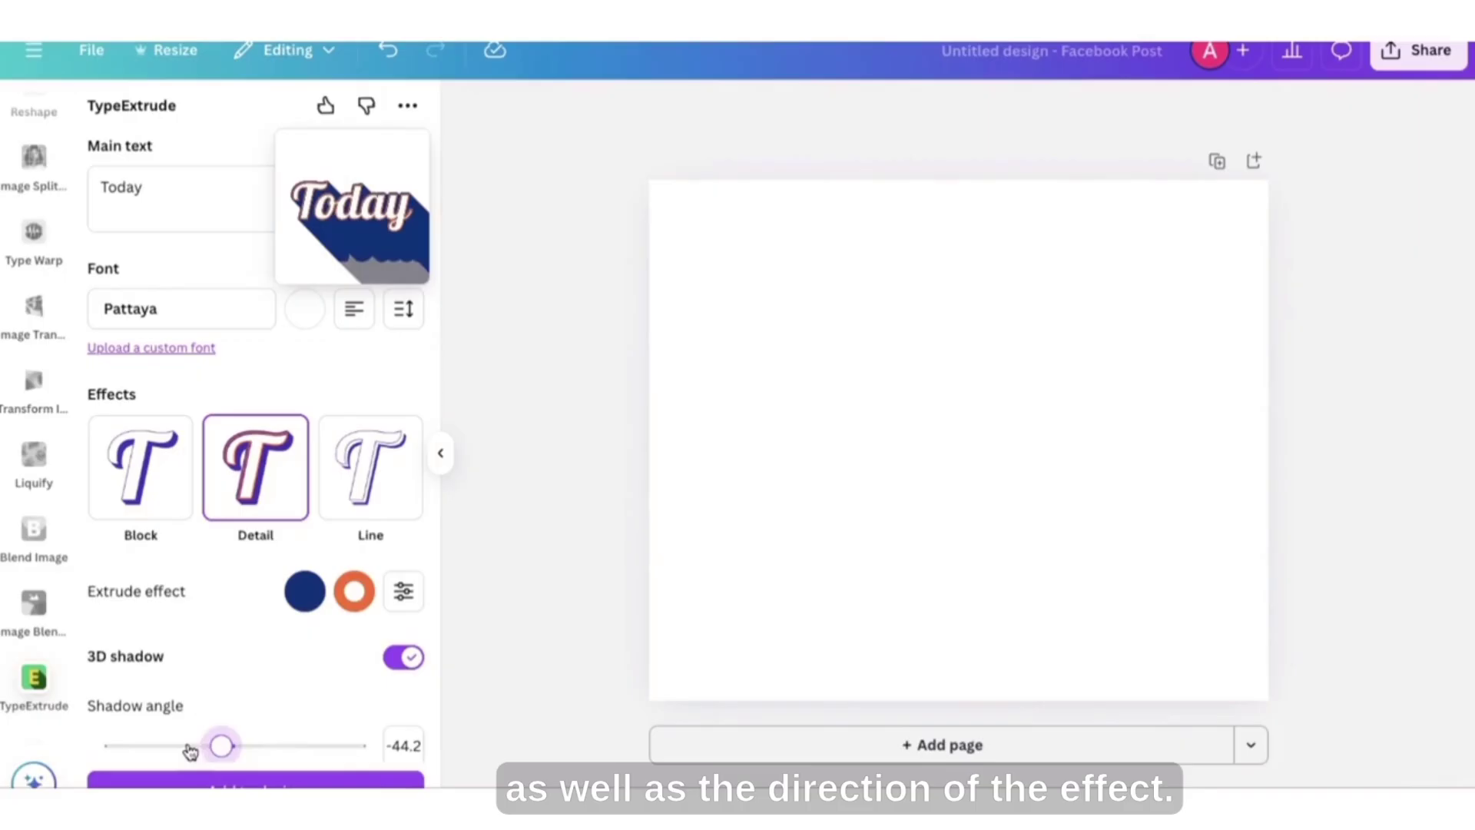
pyautogui.scroll(-4, 279, 727)
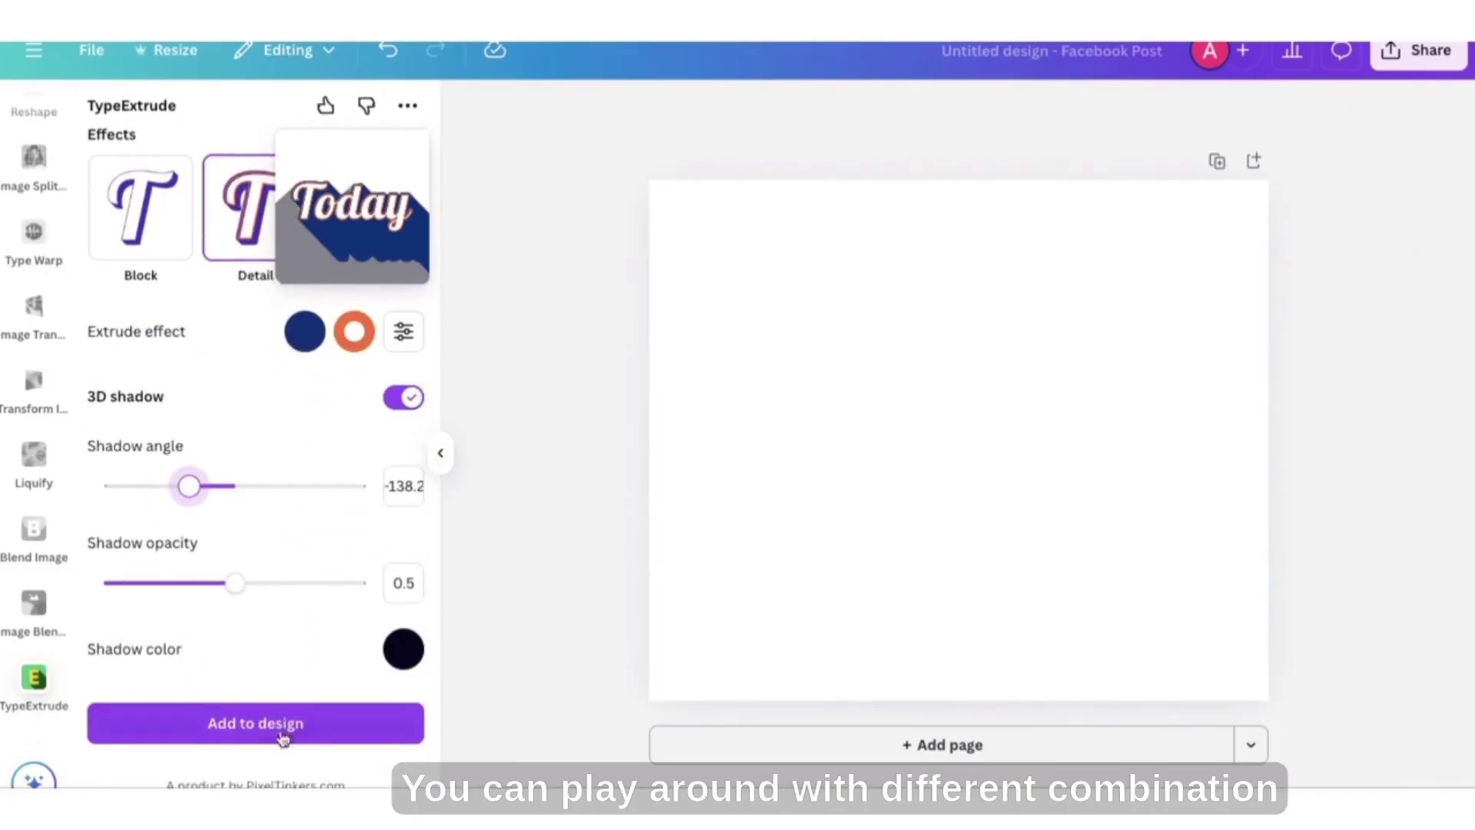
pyautogui.click(397, 404)
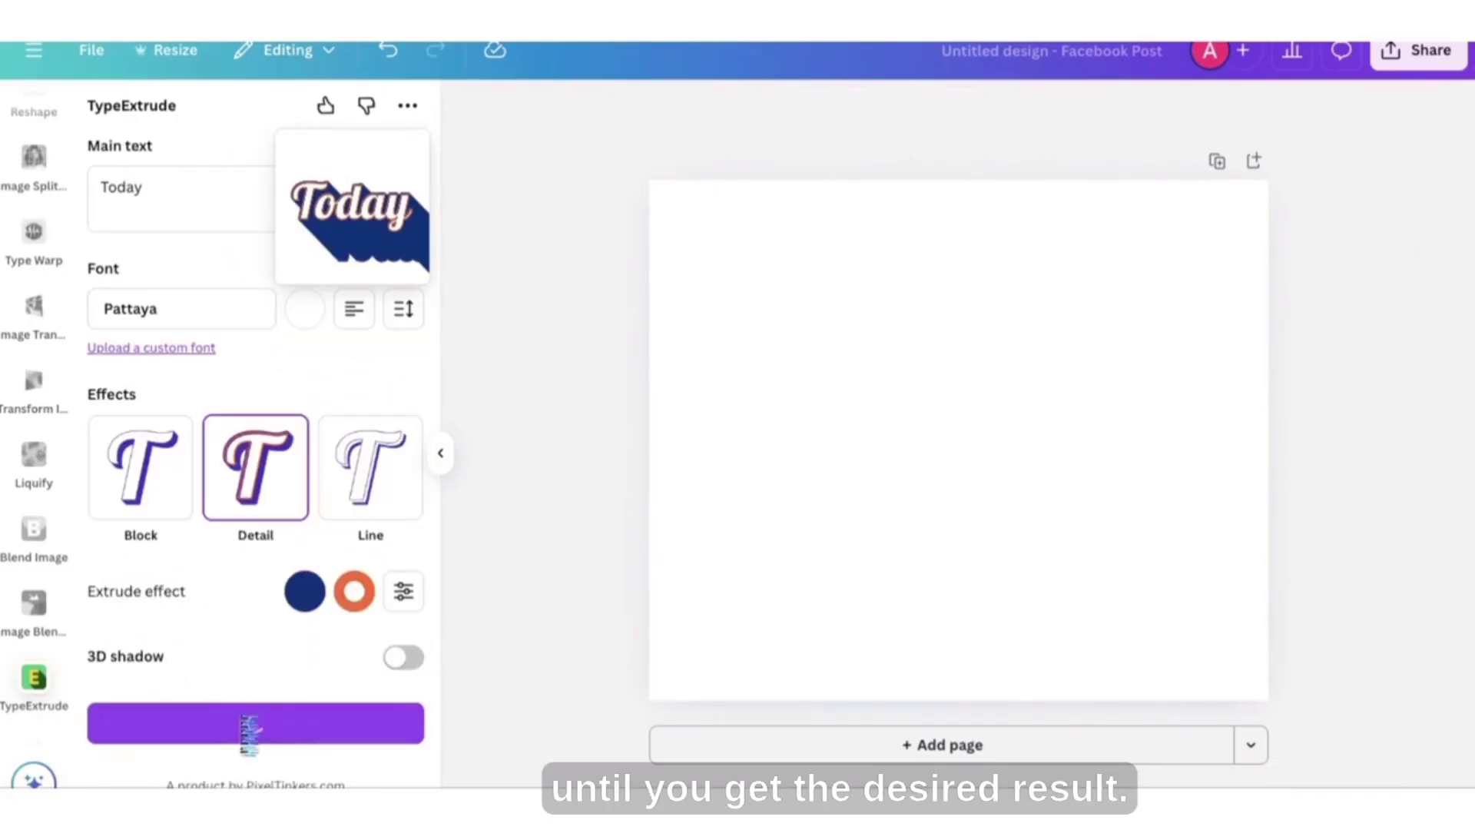